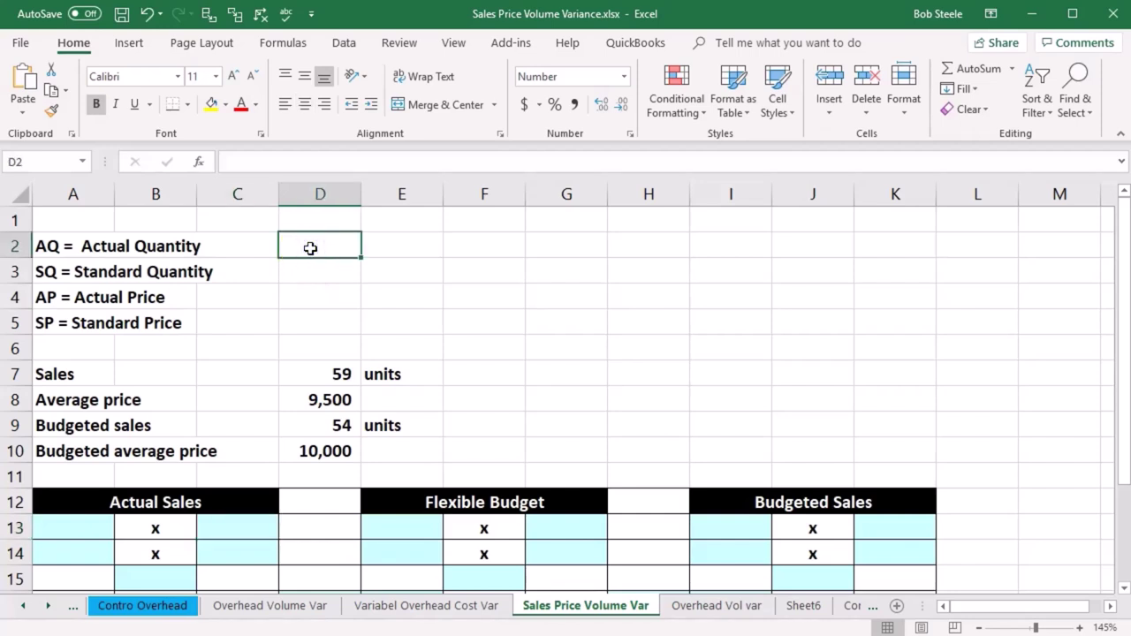
- Review the quantity and price abbreviations, then the actual and budgeted sales figures in column D through row 10
key("Down")
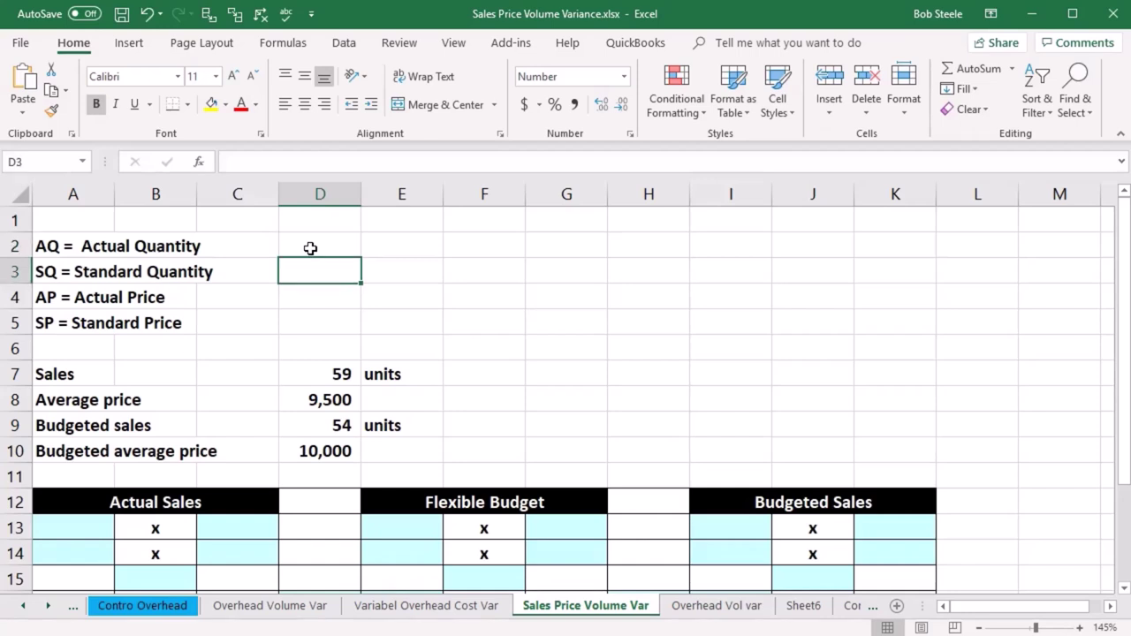
key("Down")
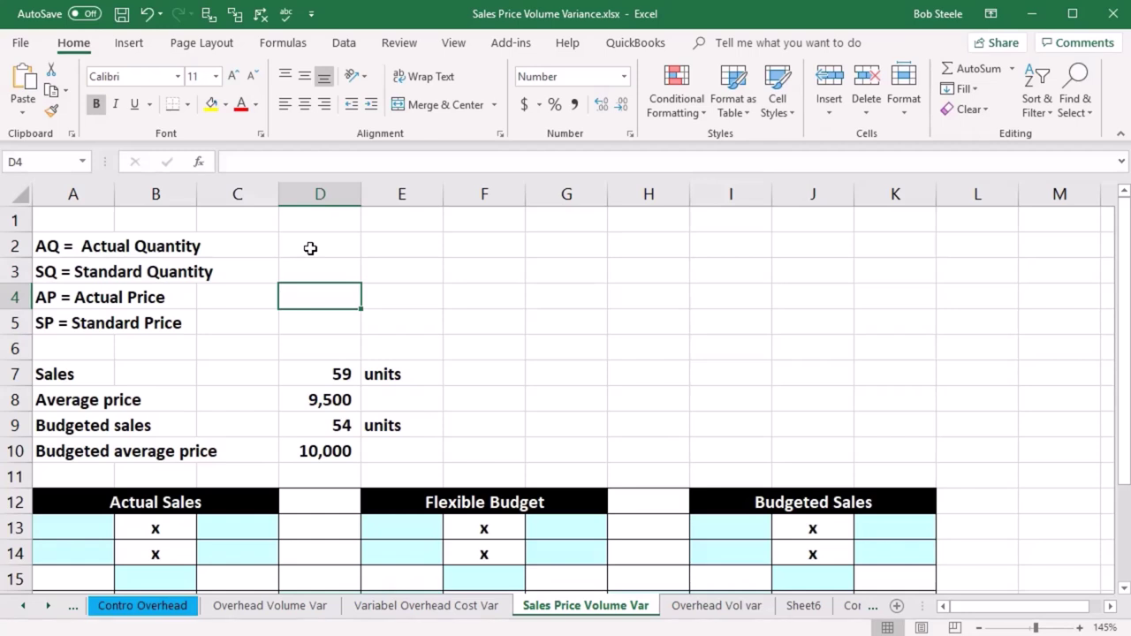
key("Down")
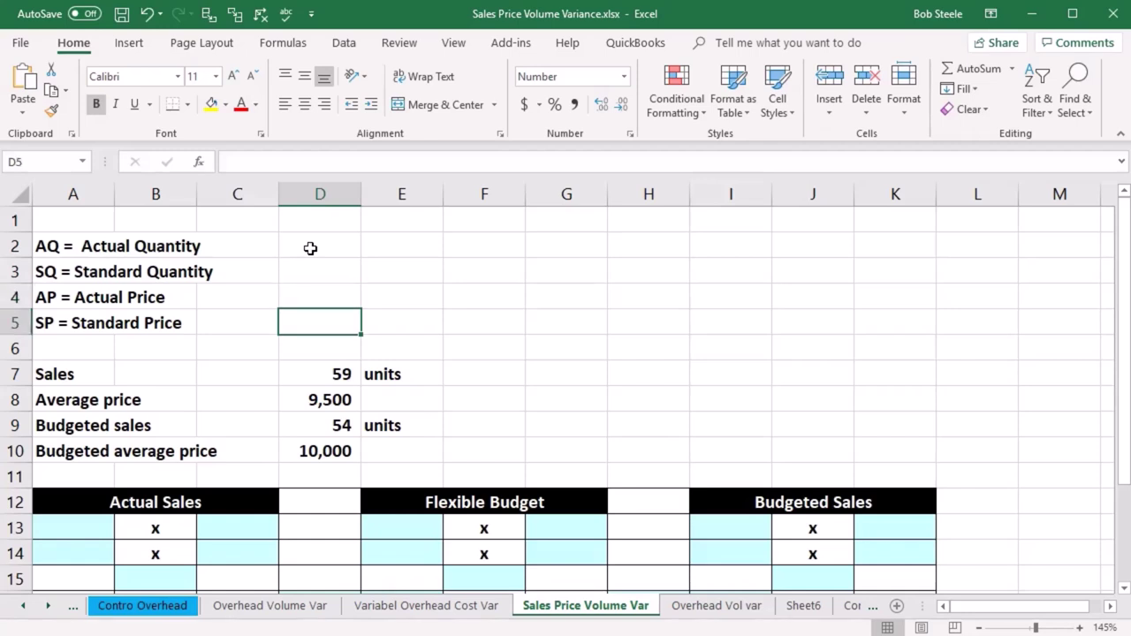
key("Down")
key("Down")
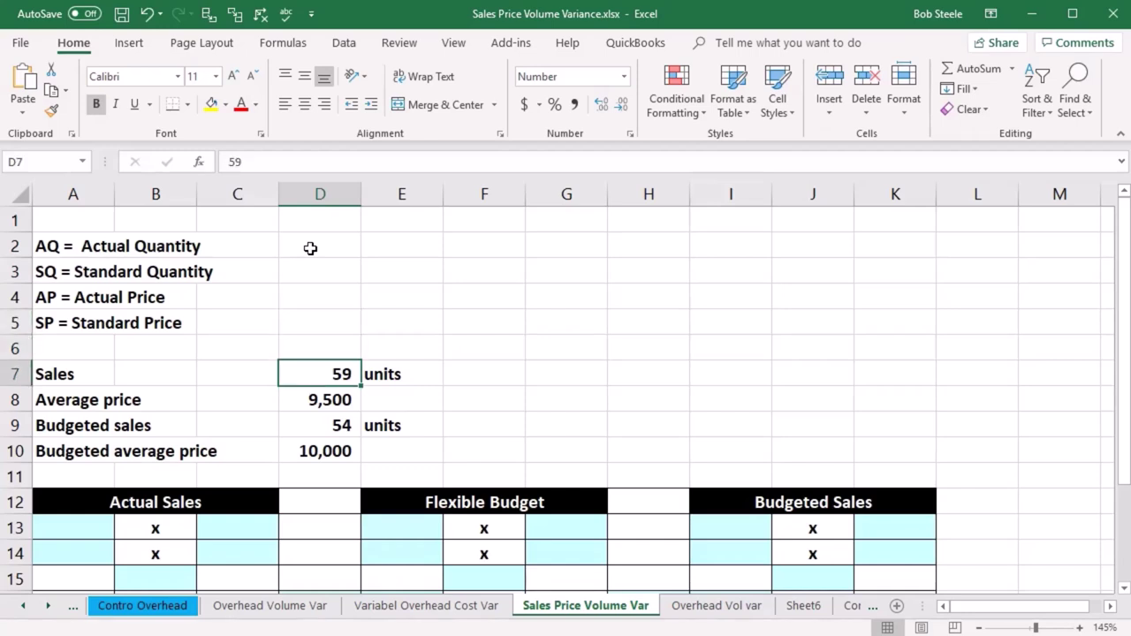
key("Down")
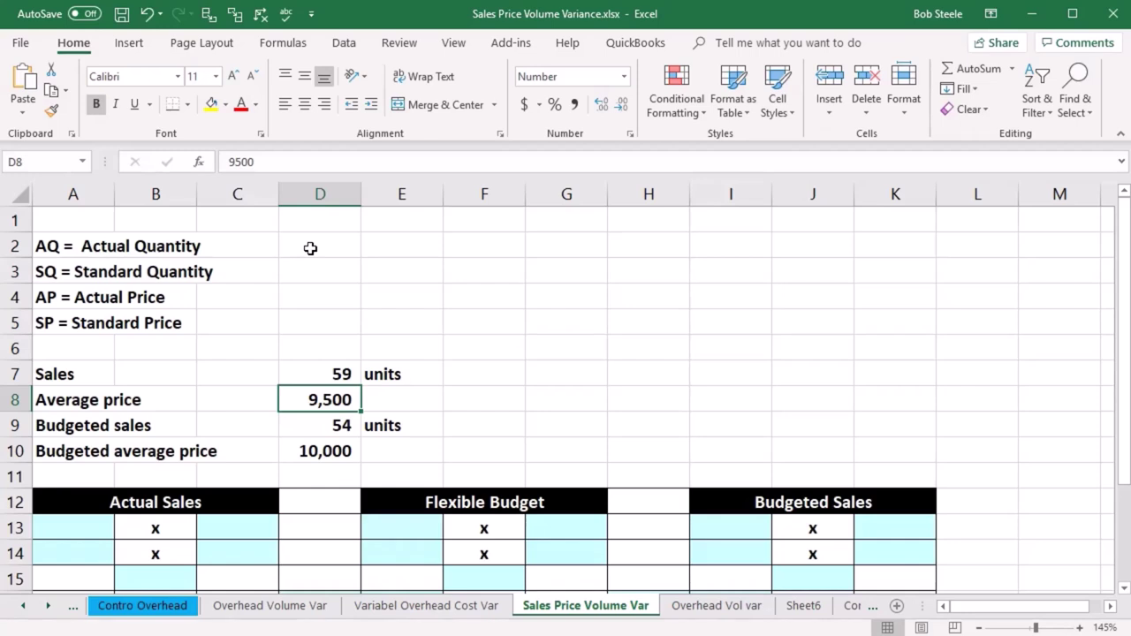
key("Down")
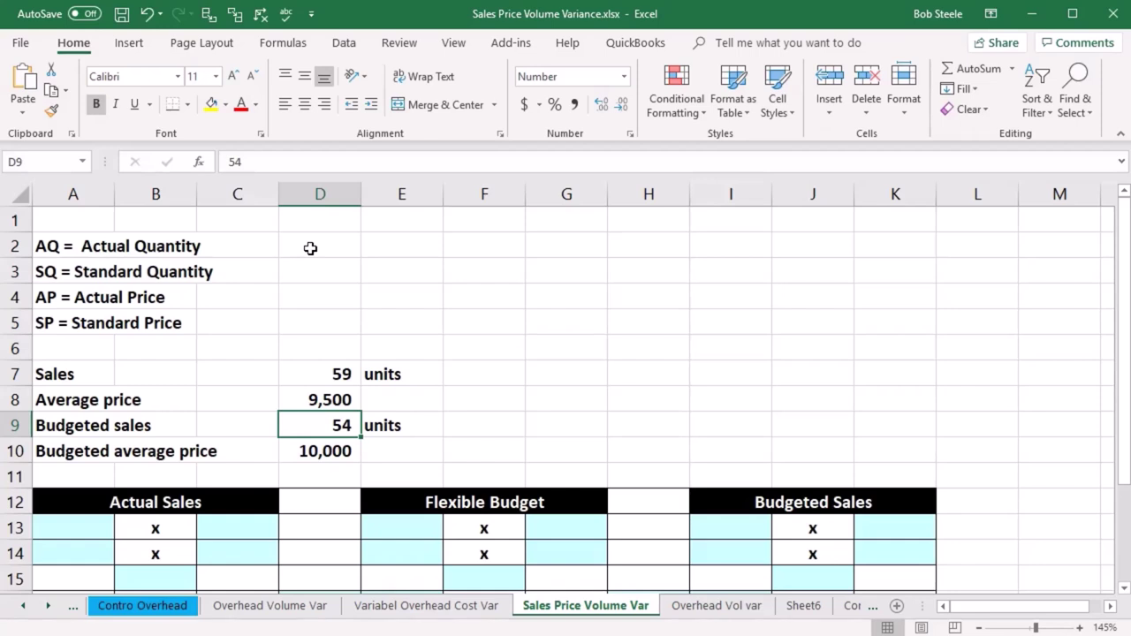
key("Down")
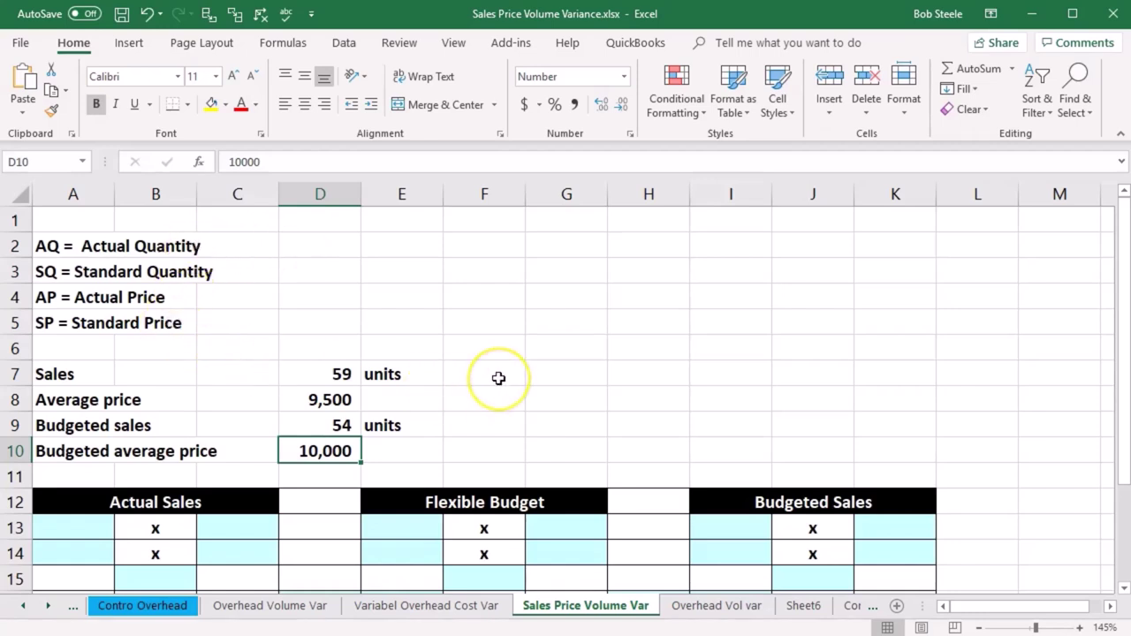
- Under Actual Sales, label A13 as AQ and link A14 to the actual sales units in D7
scroll(499, 378, "down", 1)
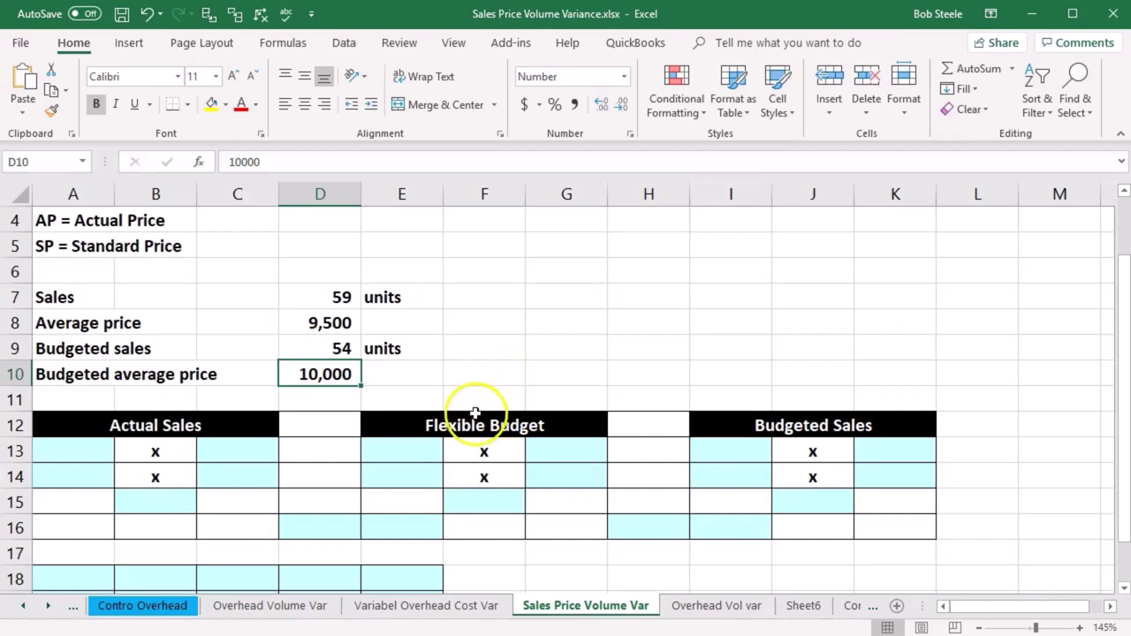
left_click(97, 451)
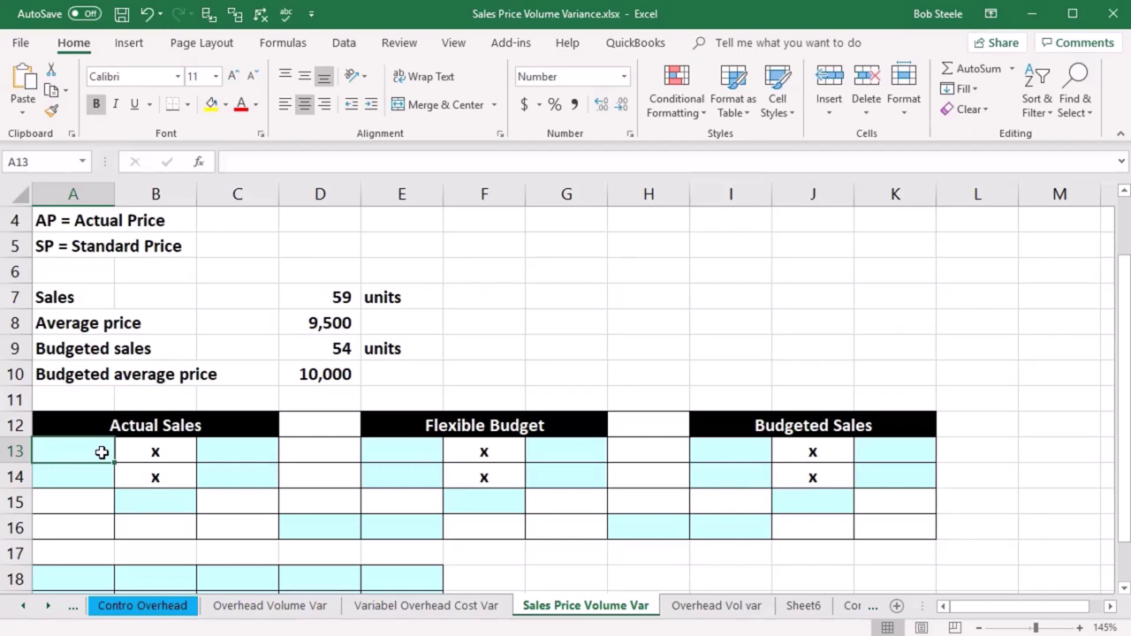
type("v")
key("BackSpace")
type("Actual Sales")
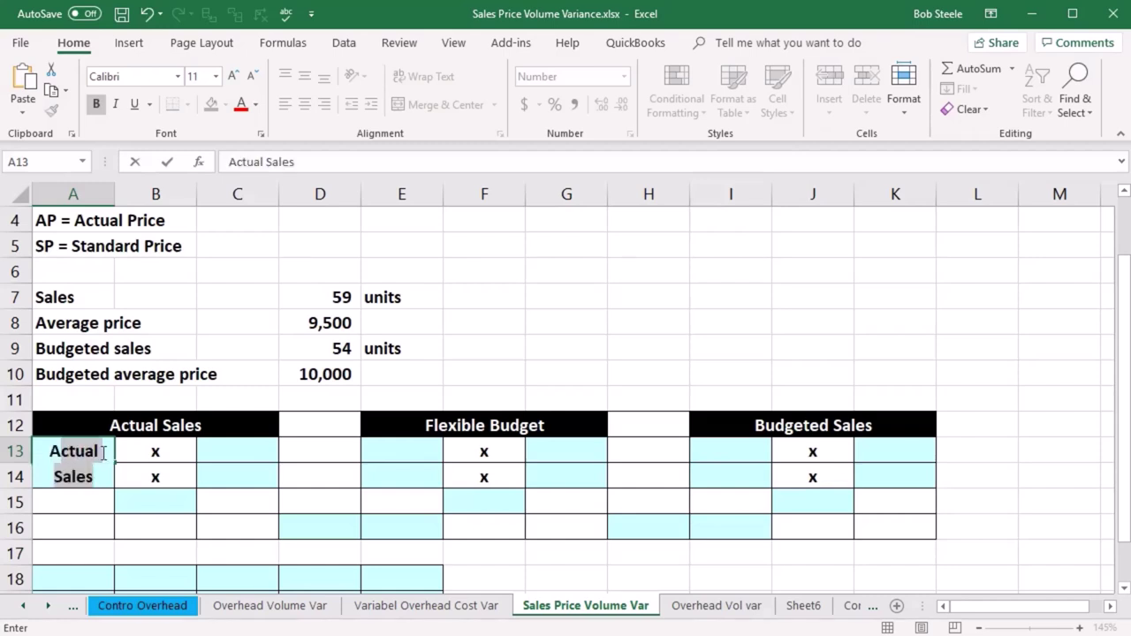
type("q")
key("BackSpace")
type("AQ")
key("Return")
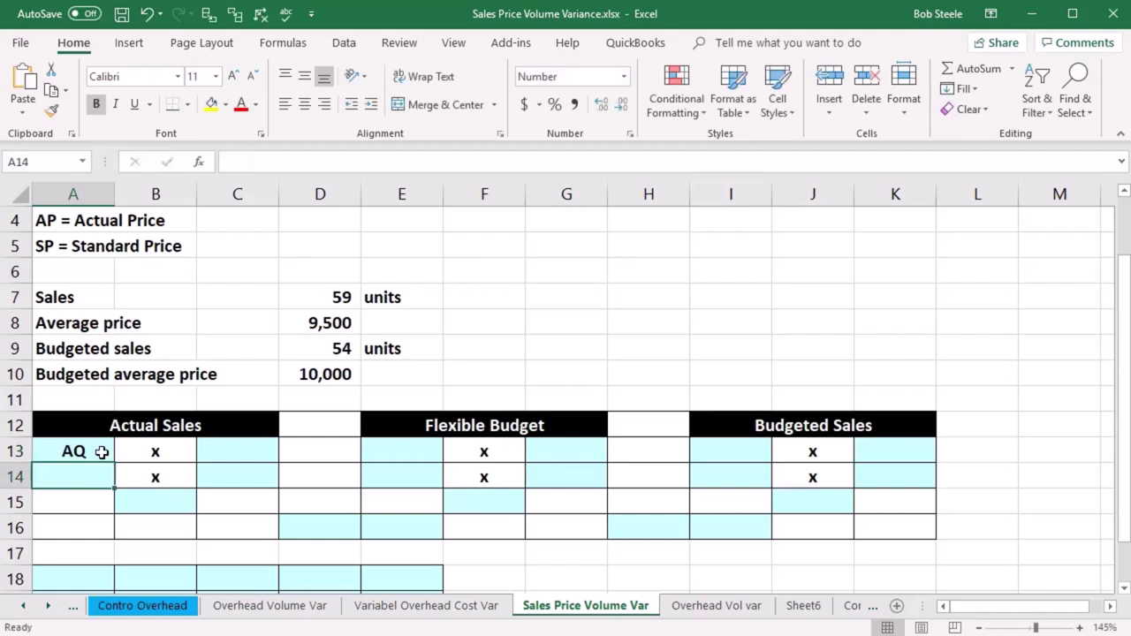
type("=")
left_click(336, 297)
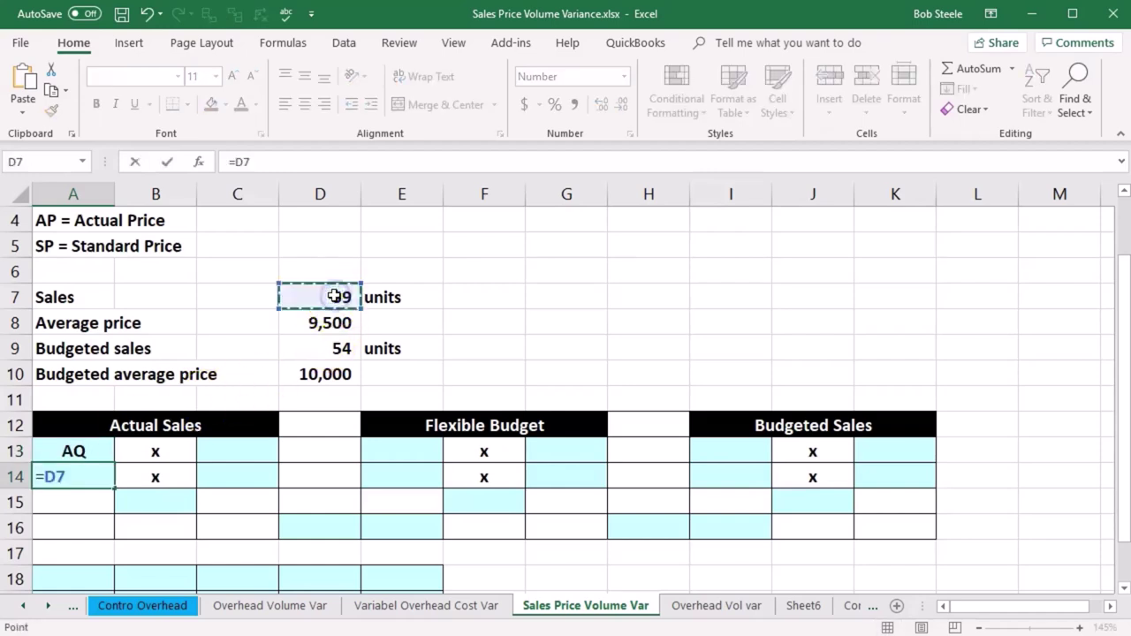
key("Return")
- Label C13 as AP and link C14 to the average price in D8
left_click(260, 453)
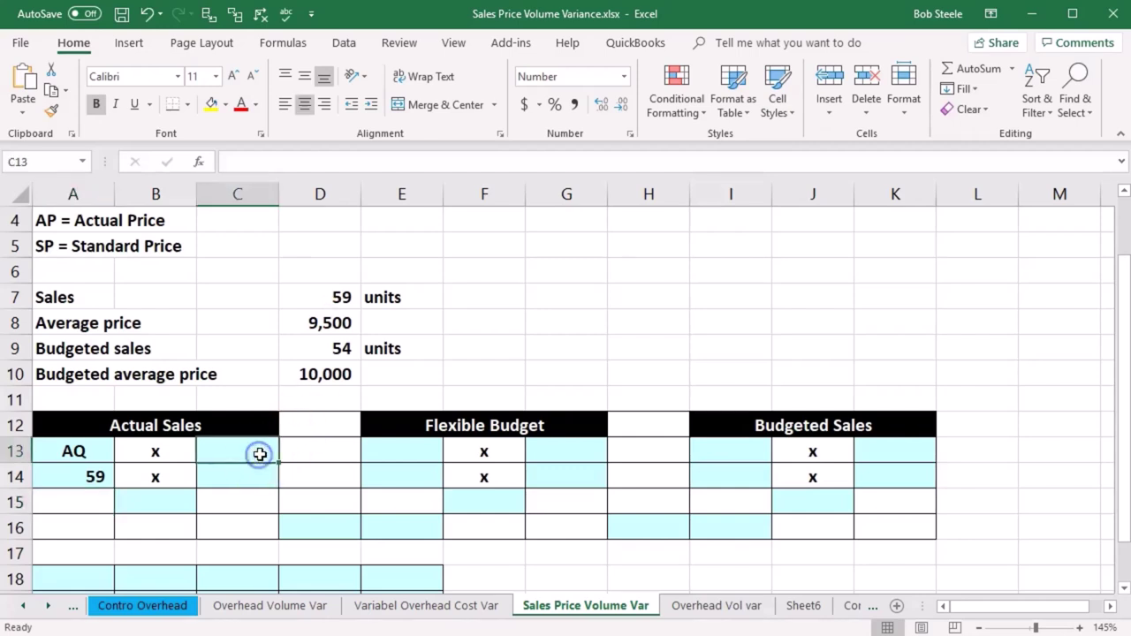
type("AP")
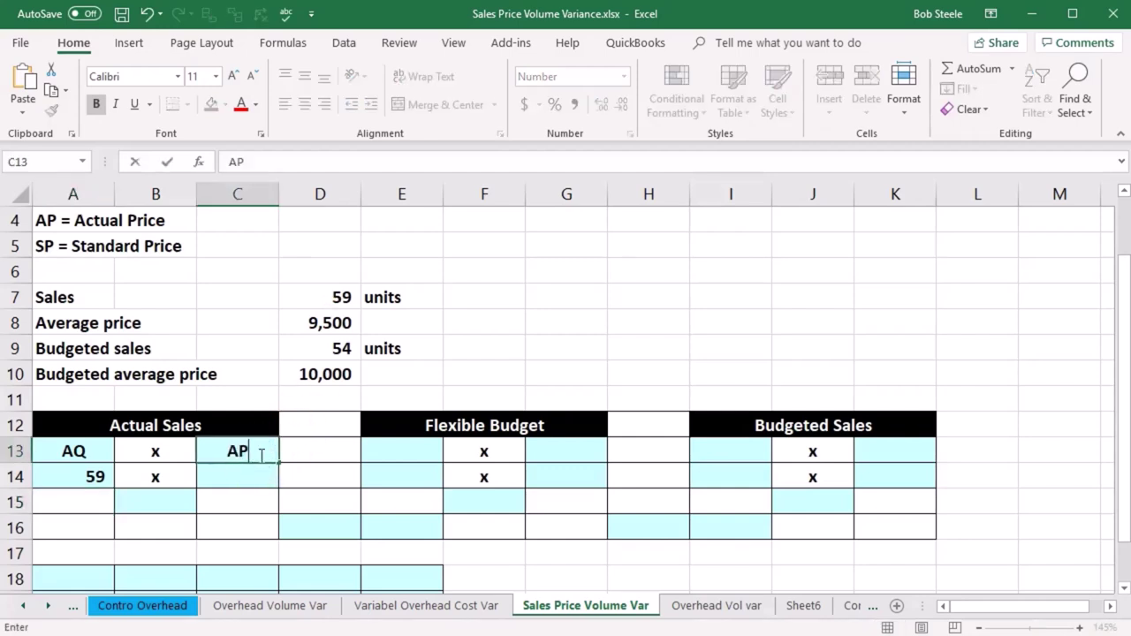
key("Return")
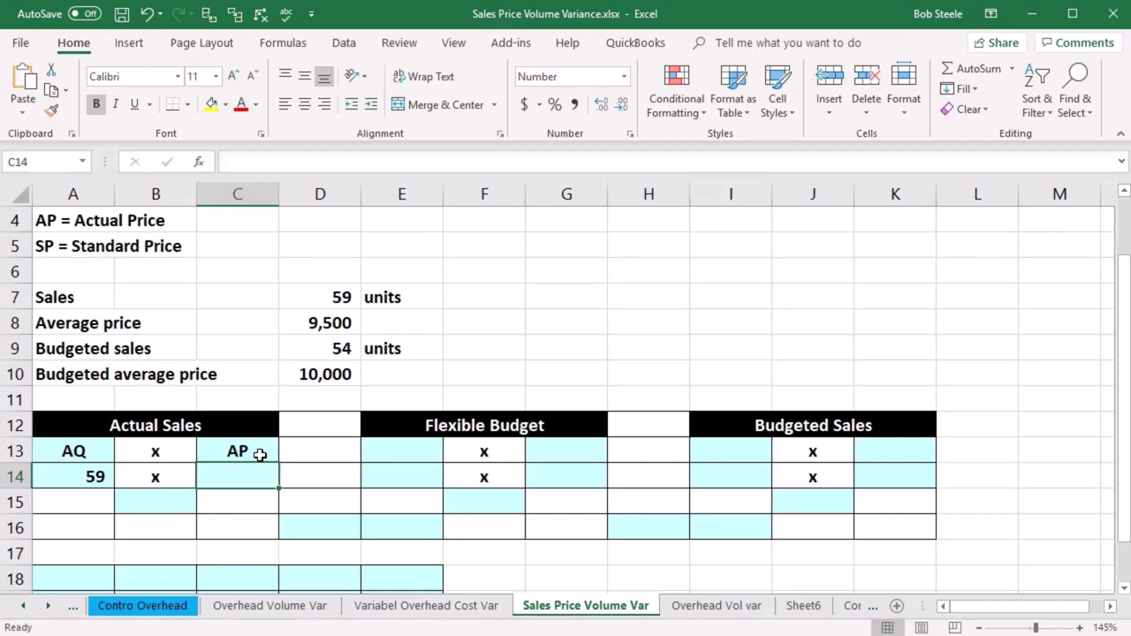
type("=")
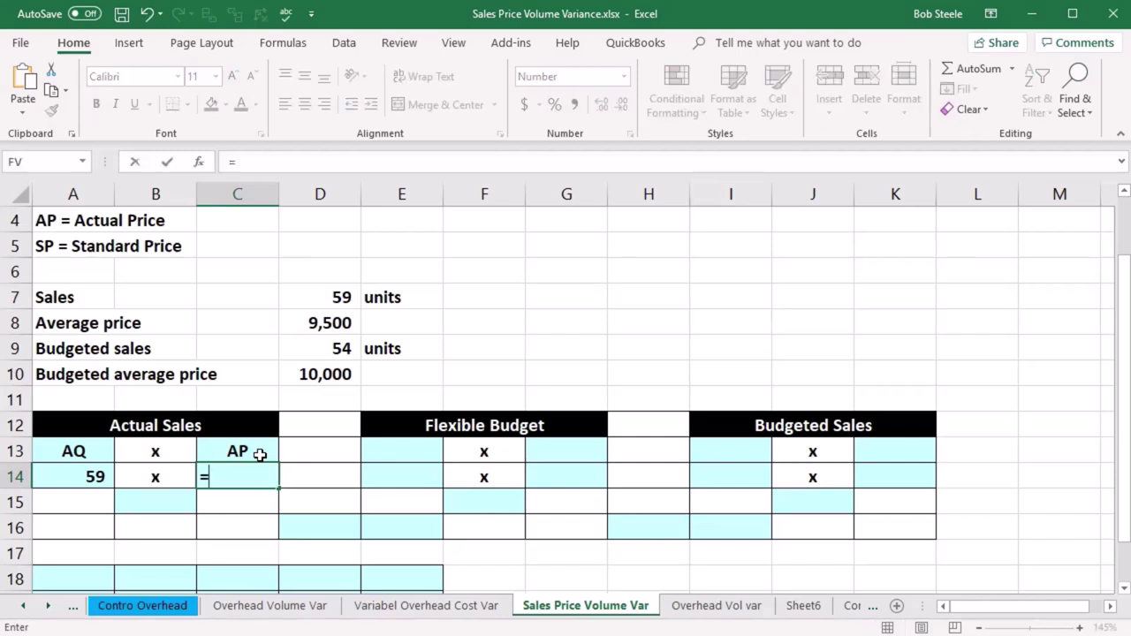
left_click(343, 329)
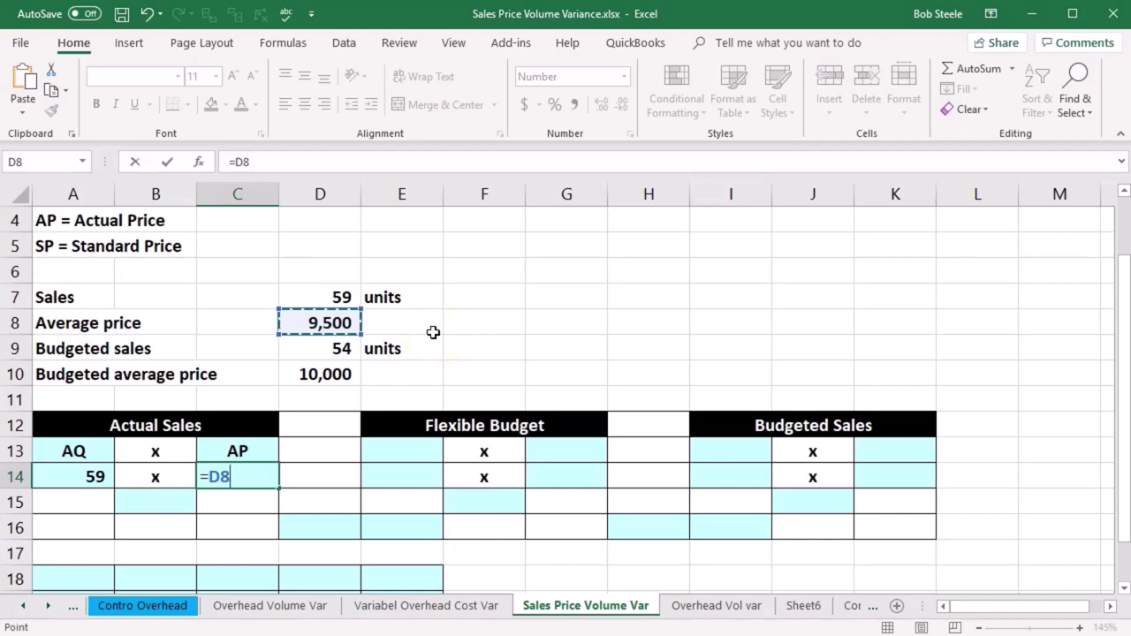
key("Return")
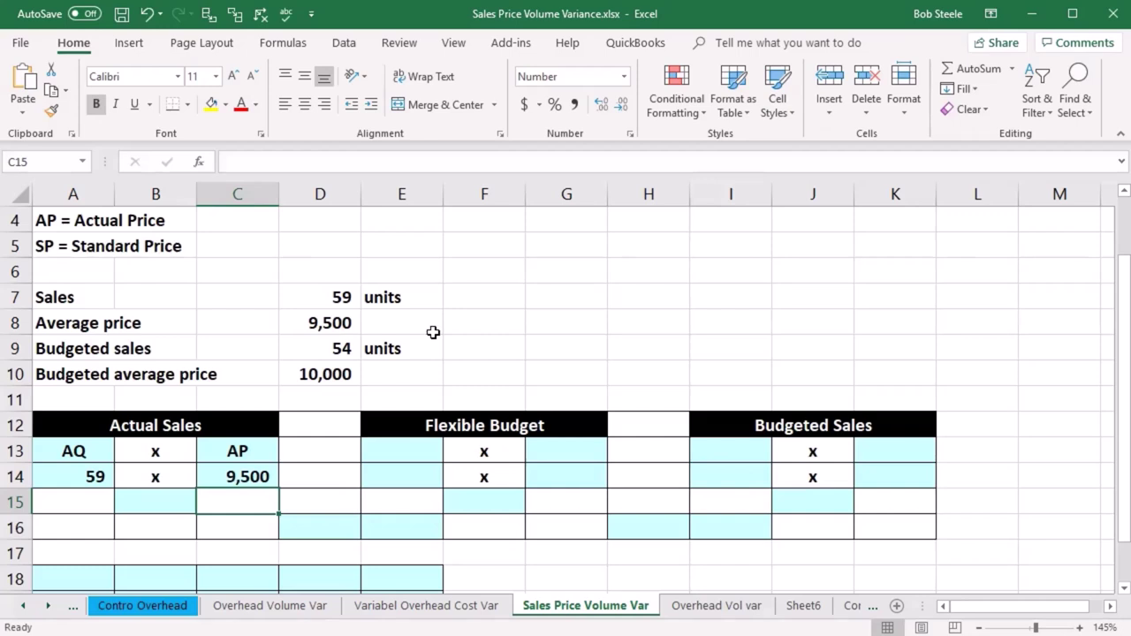
- Calculate total actual sales in B15 by multiplying the quantity in A14 by the price in C14
key("Left")
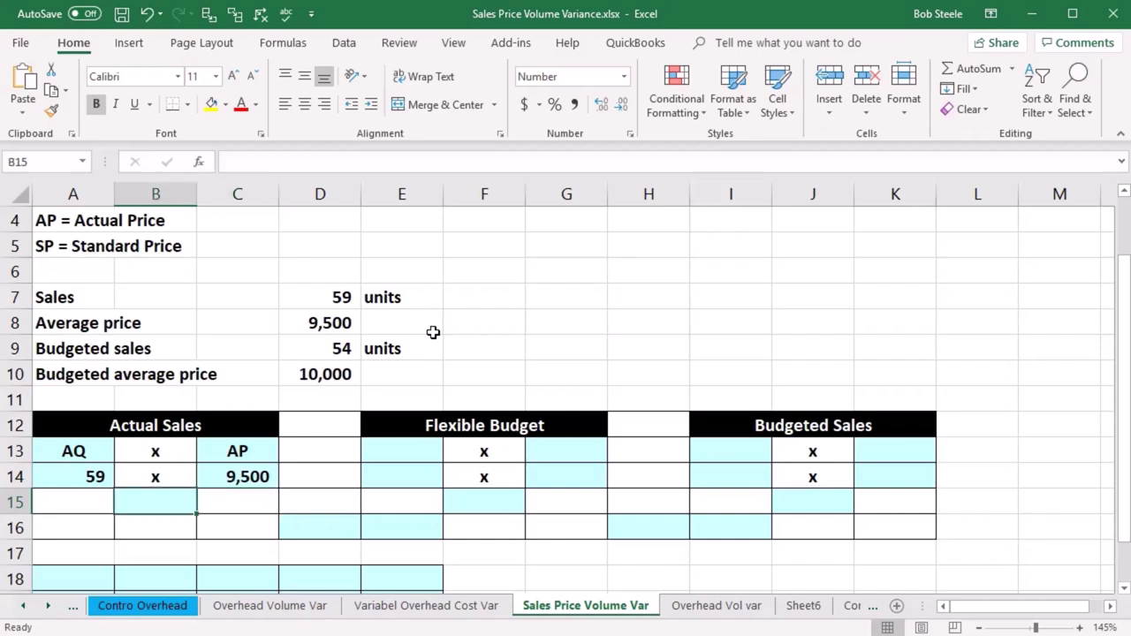
type("=")
left_click(81, 488)
type("*")
left_click(215, 478)
key("Return")
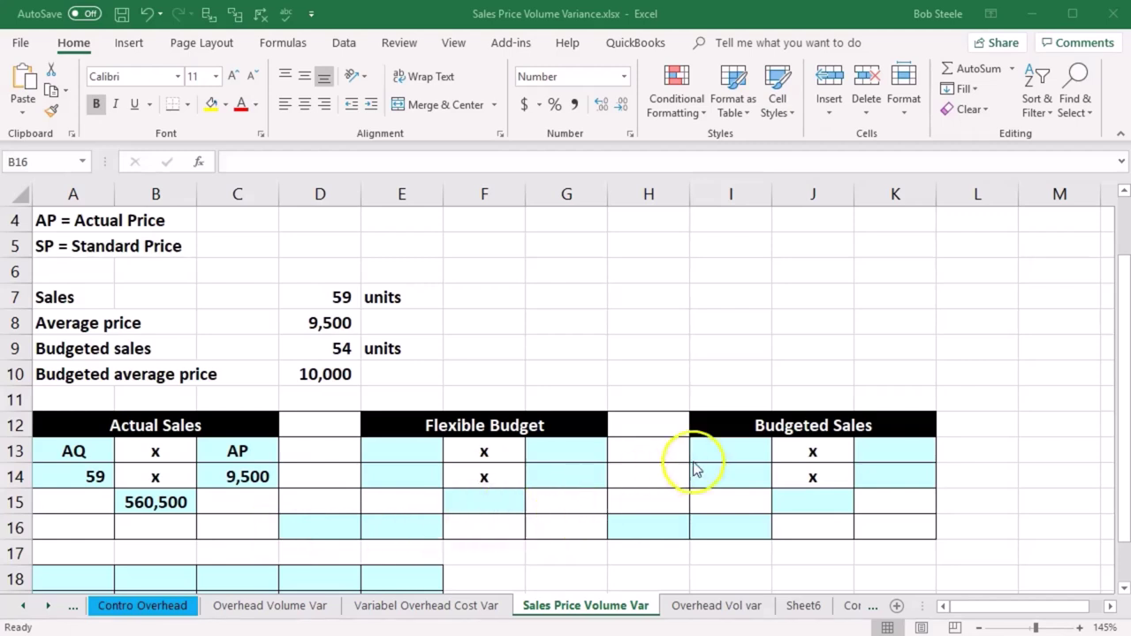
- Under Budgeted Sales, label I13 as SQ and link I14 to the budgeted sales units in D9
left_click(720, 452)
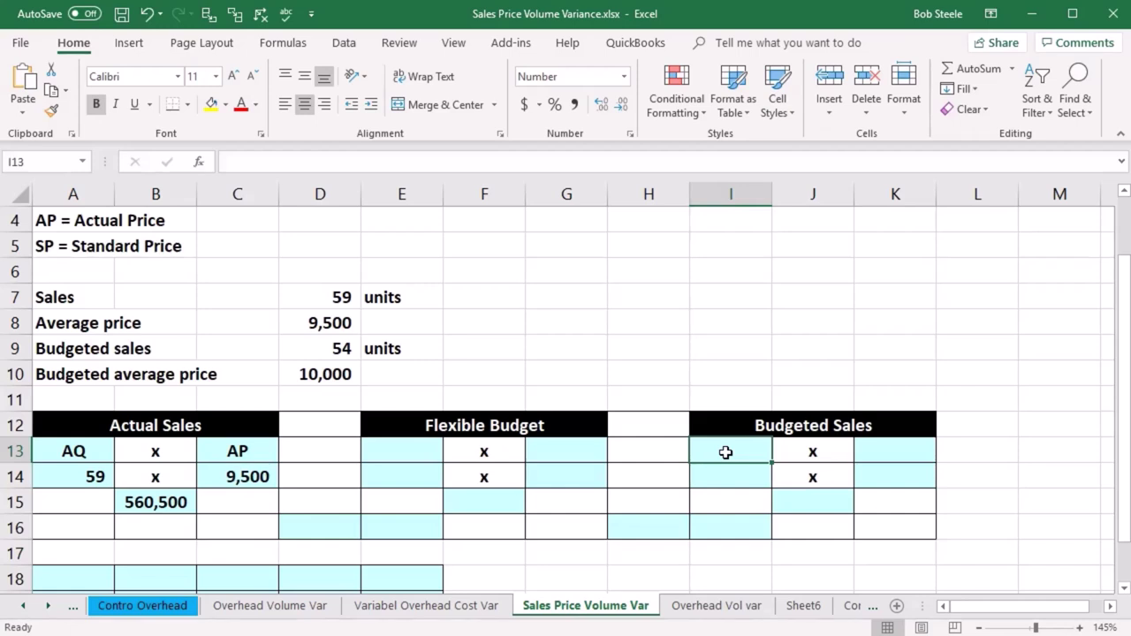
type("SP")
key("BackSpace")
type("Q")
key("Return")
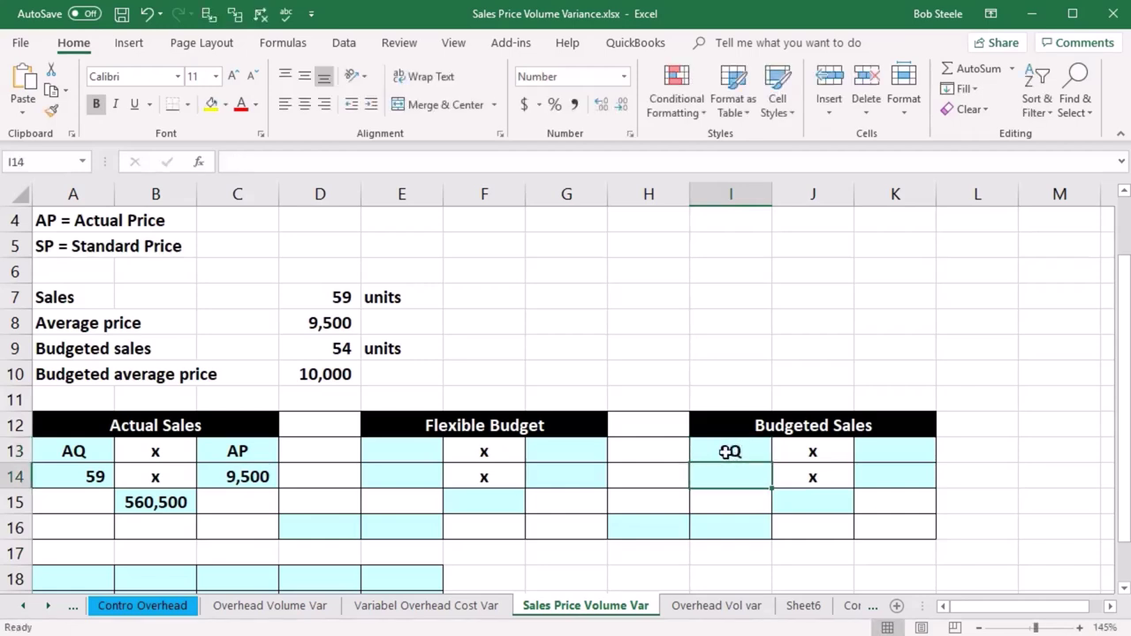
type("=")
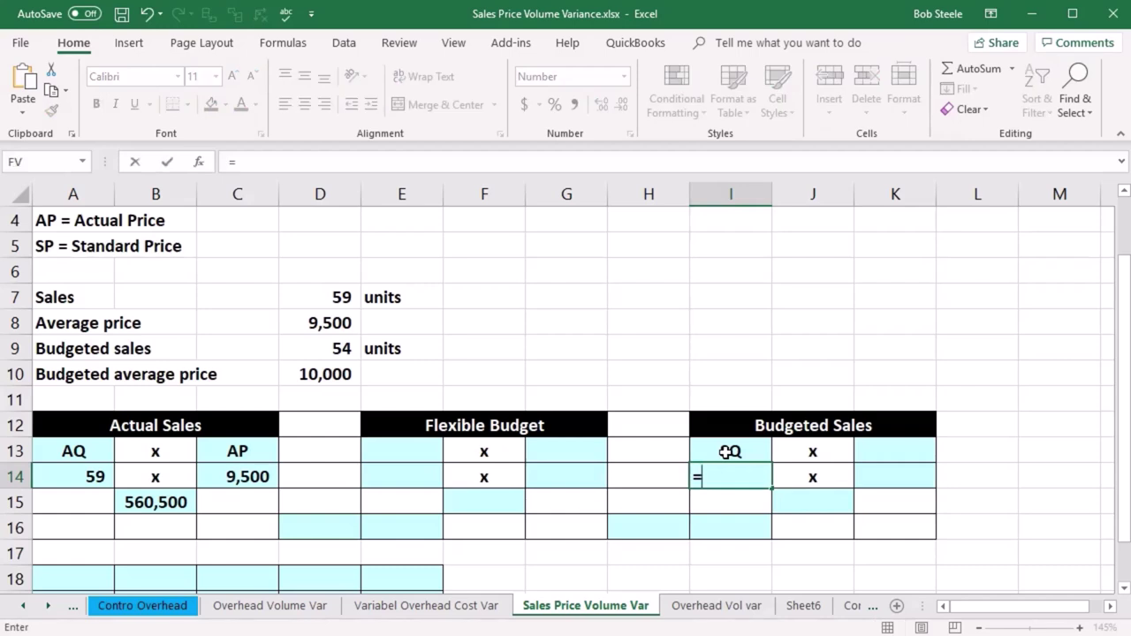
left_click(343, 349)
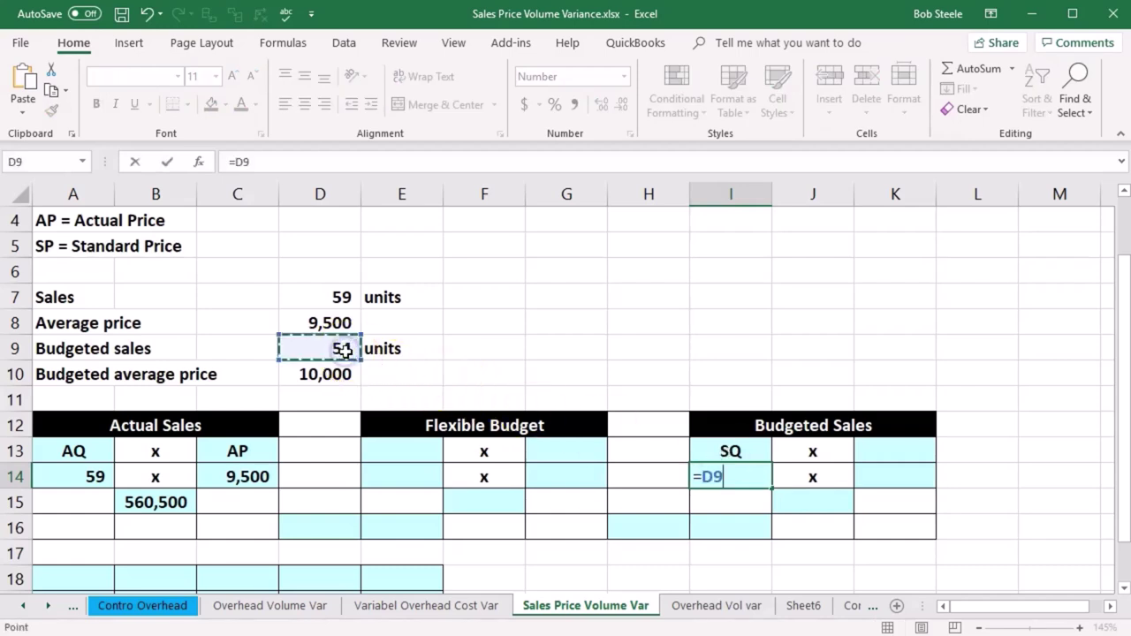
key("Return")
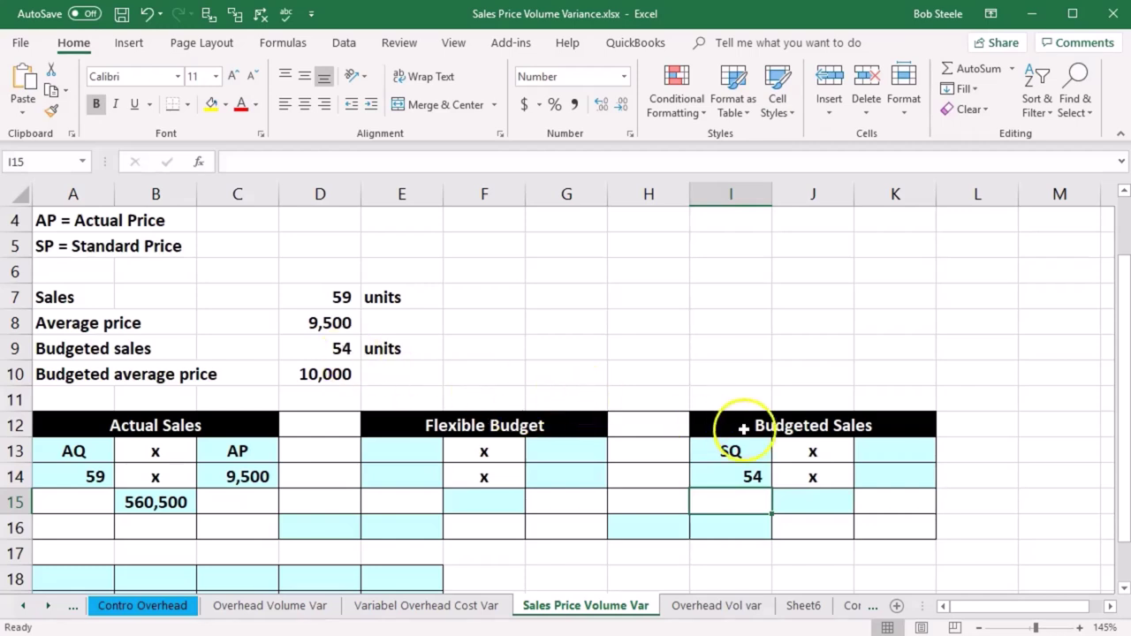
- Label K13 as SP and link K14 to the budgeted average price in D10
left_click(886, 452)
type("SP")
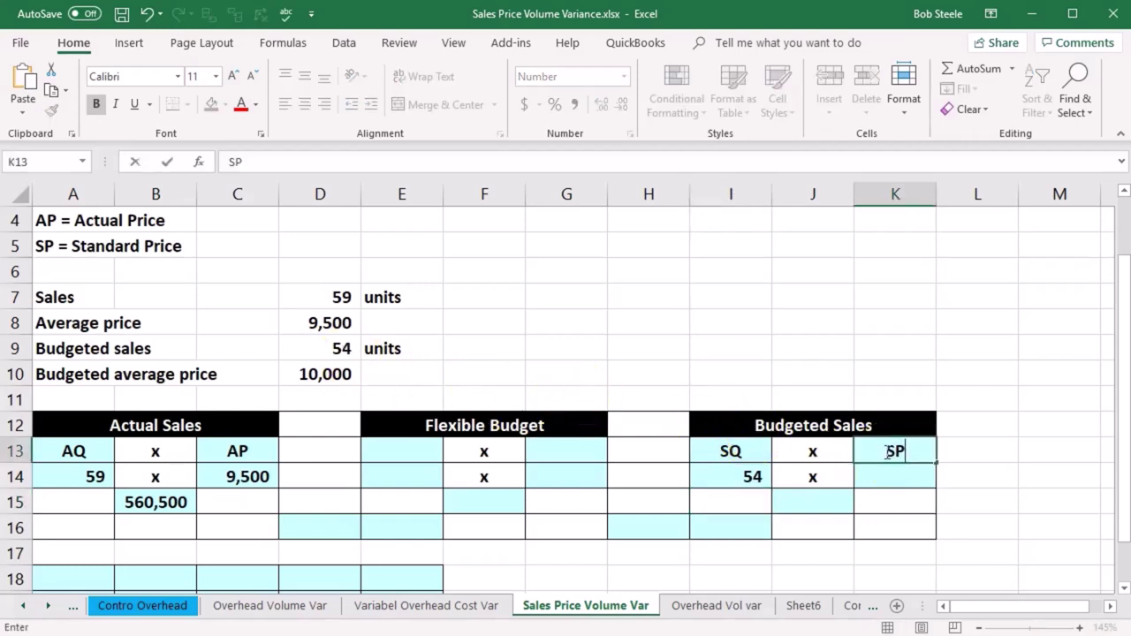
key("Return")
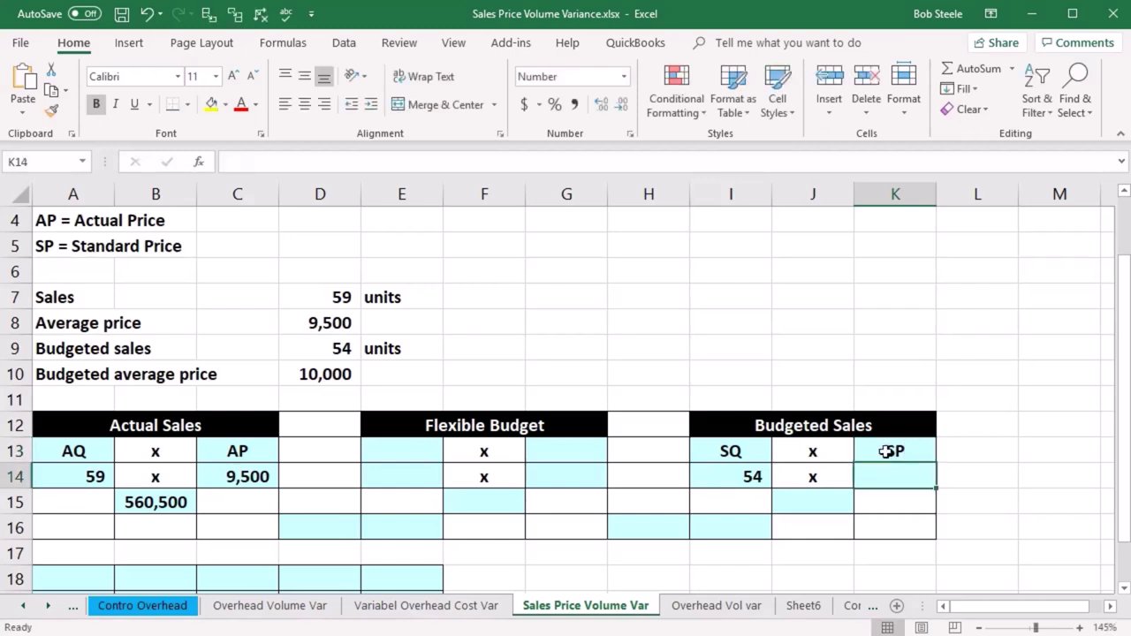
type("=")
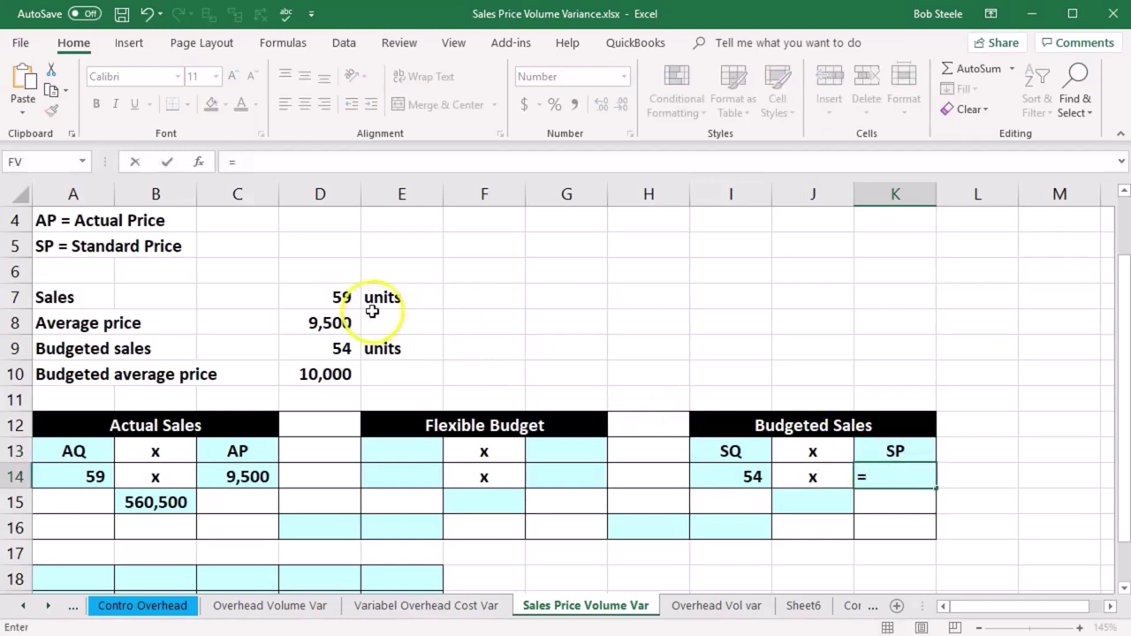
left_click(316, 374)
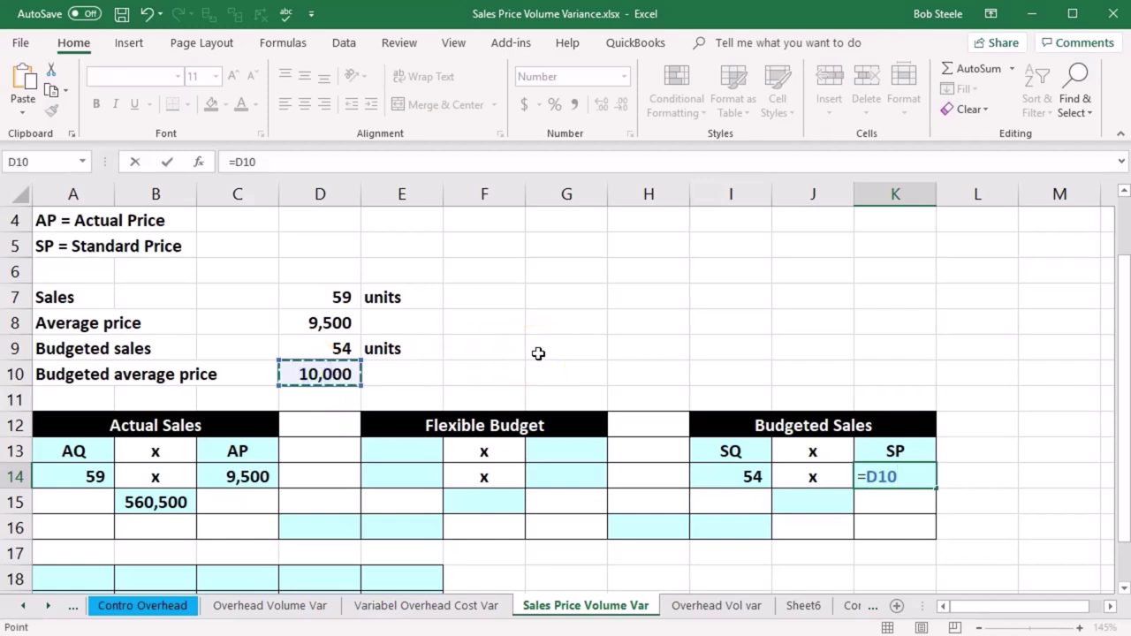
key("Return")
- Calculate total budgeted sales in J15 by multiplying the quantity in I14 by the price in K14
left_click(802, 504)
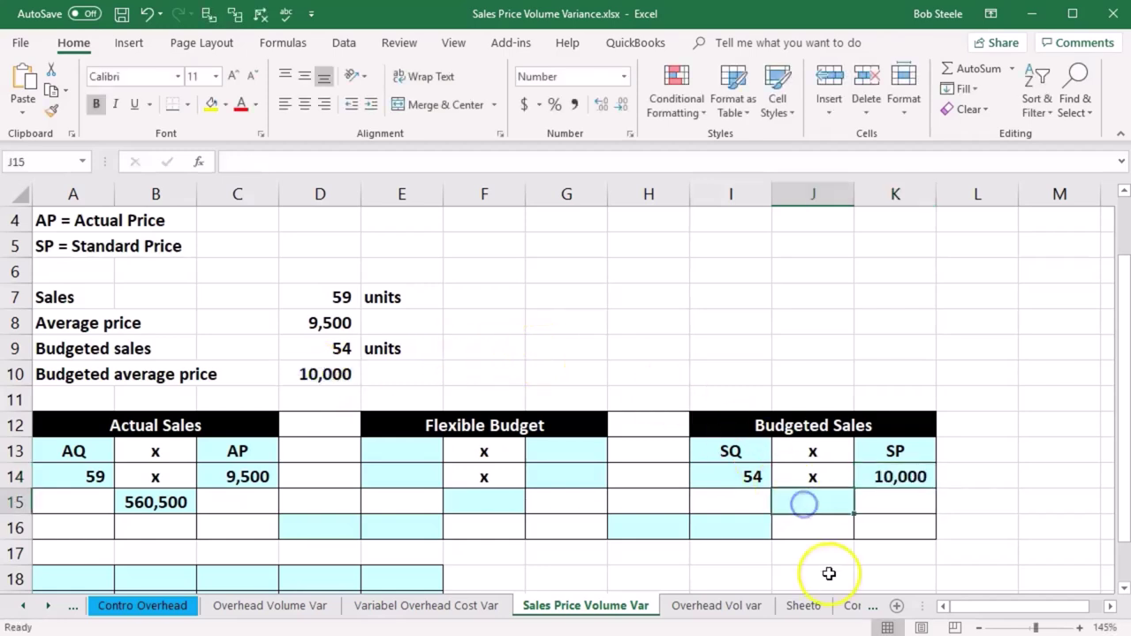
type("=")
left_click(740, 475)
type("*")
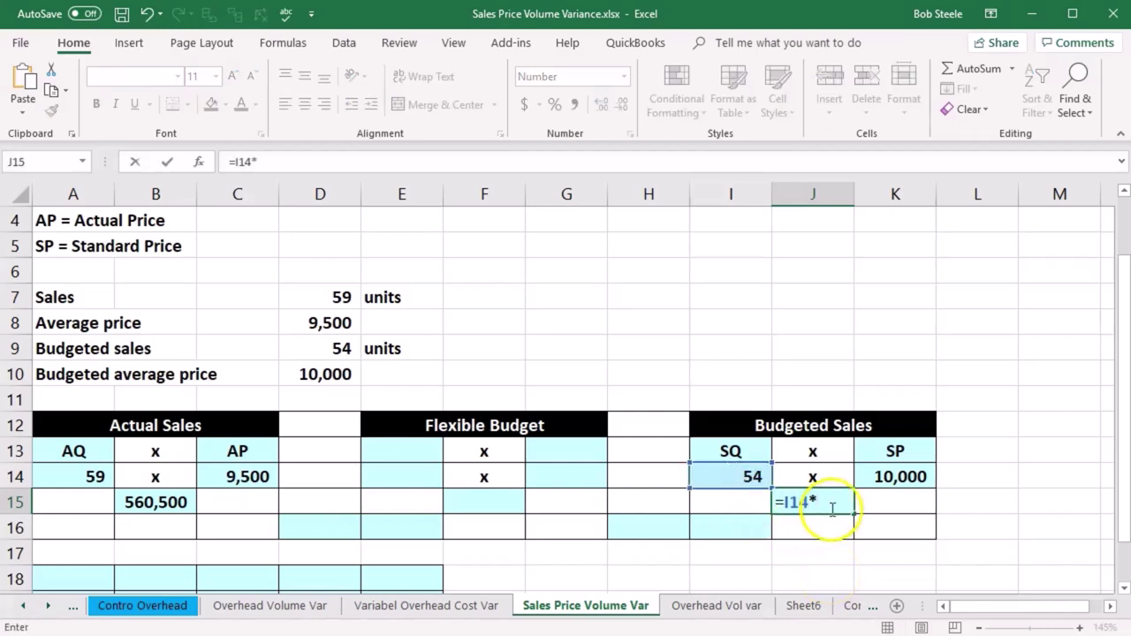
left_click(871, 487)
key("Return")
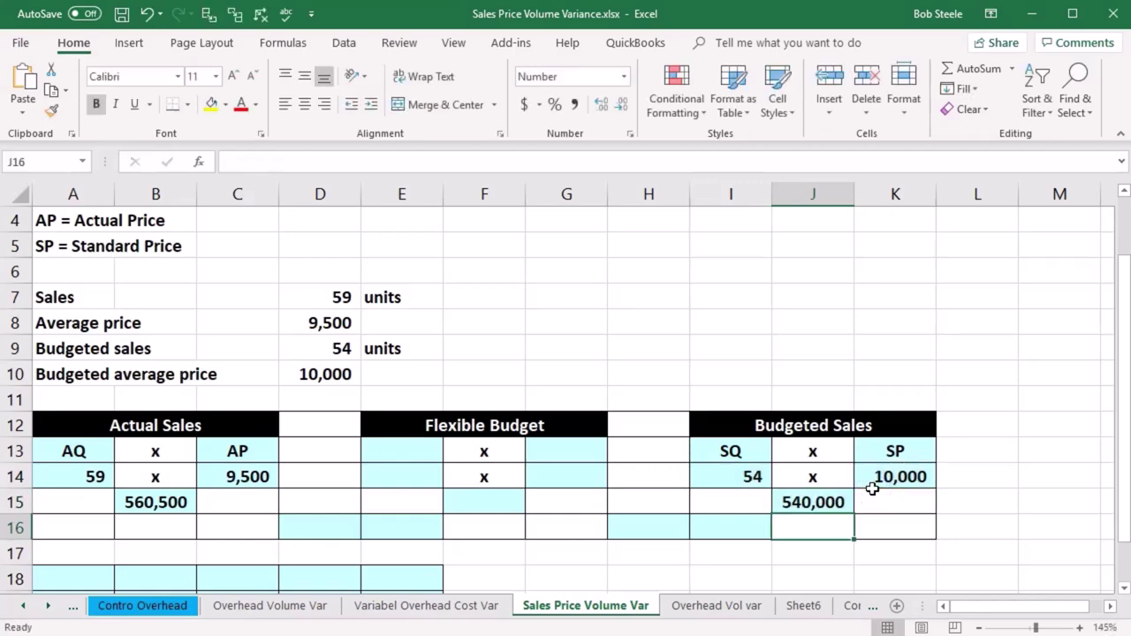
- Switch to Calculator and compute the difference between actual and budgeted sales as 560500 minus 540000
key("XF86Calculator")
left_click_drag(831, 88, 453, 115)
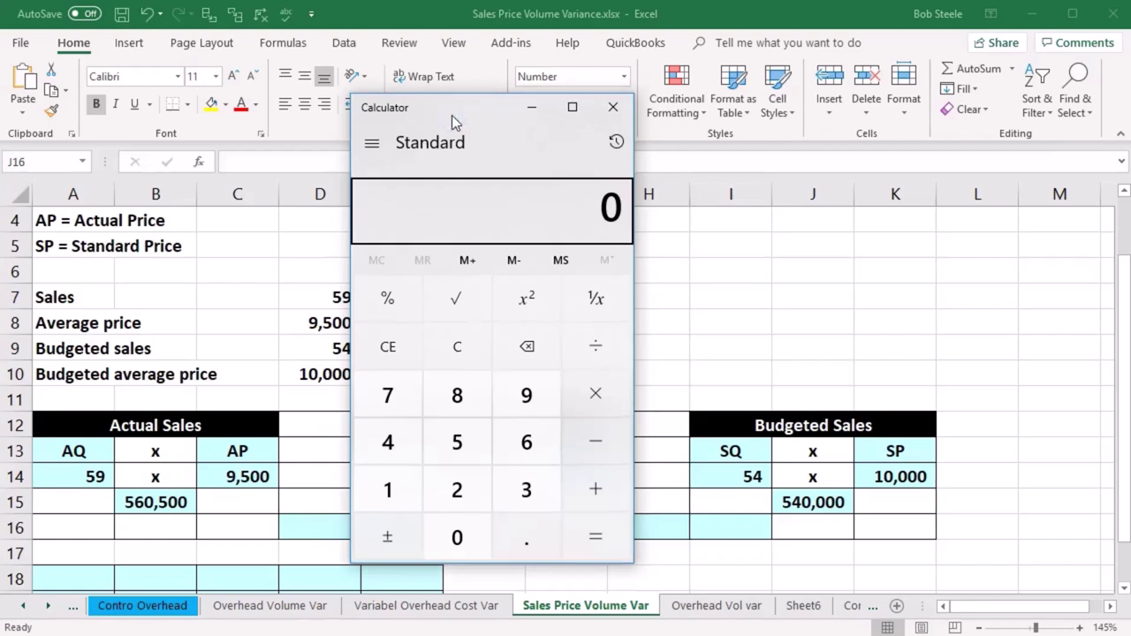
left_click(458, 345)
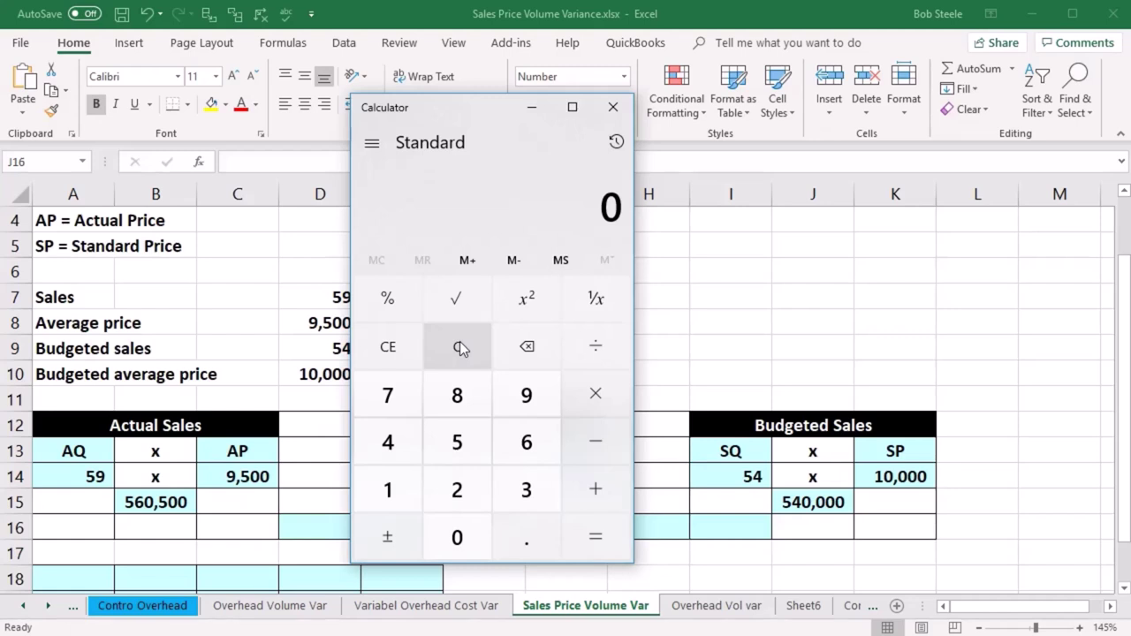
type("560500-54000=")
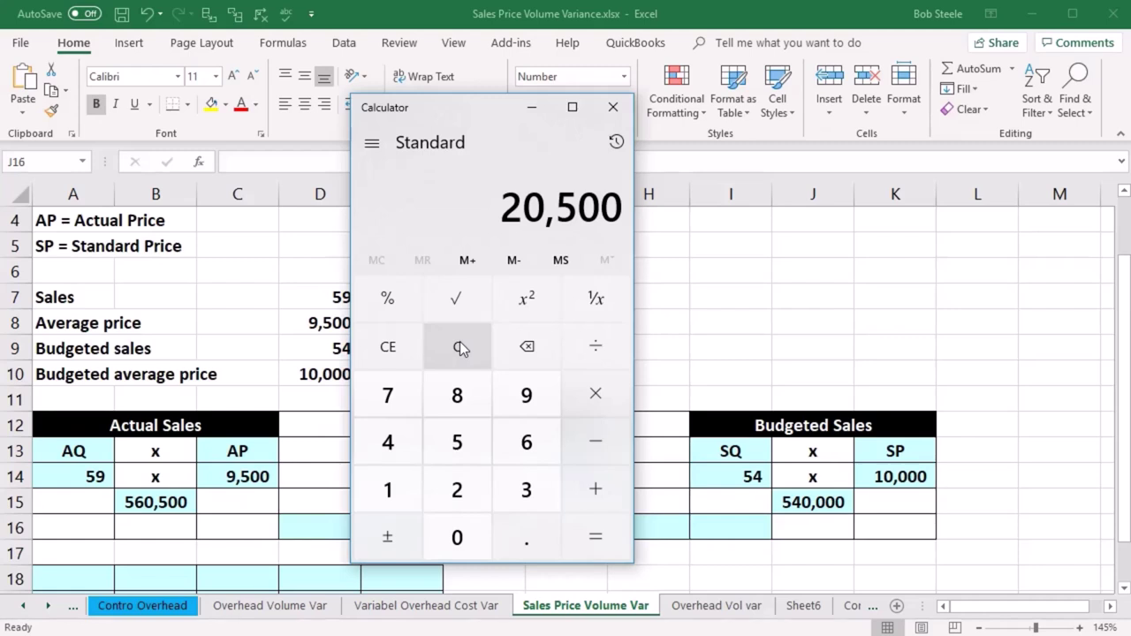
- Close Calculator and enter the Flexible Budget labels AP in E13 and SP in G13
left_click(612, 107)
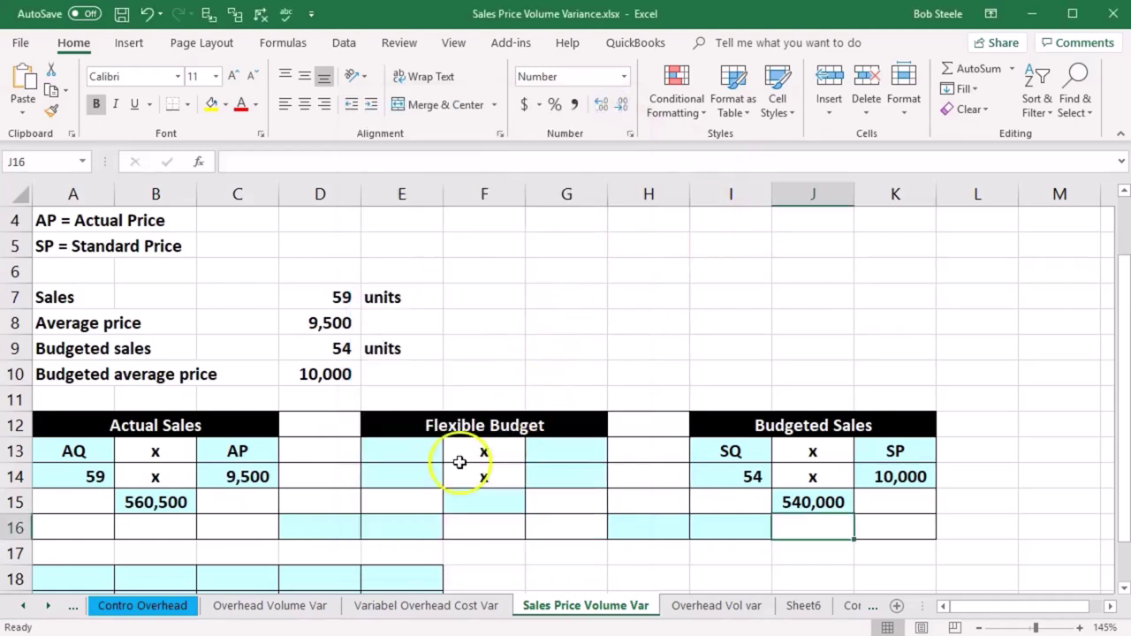
left_click(412, 452)
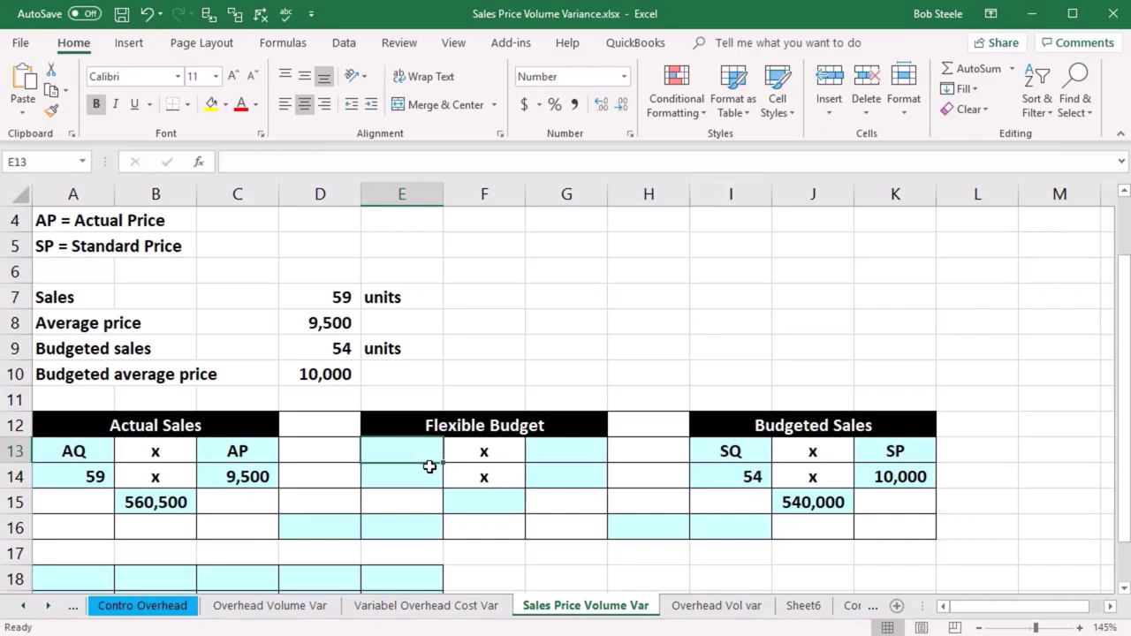
type("AP")
key("Tab")
key("Tab")
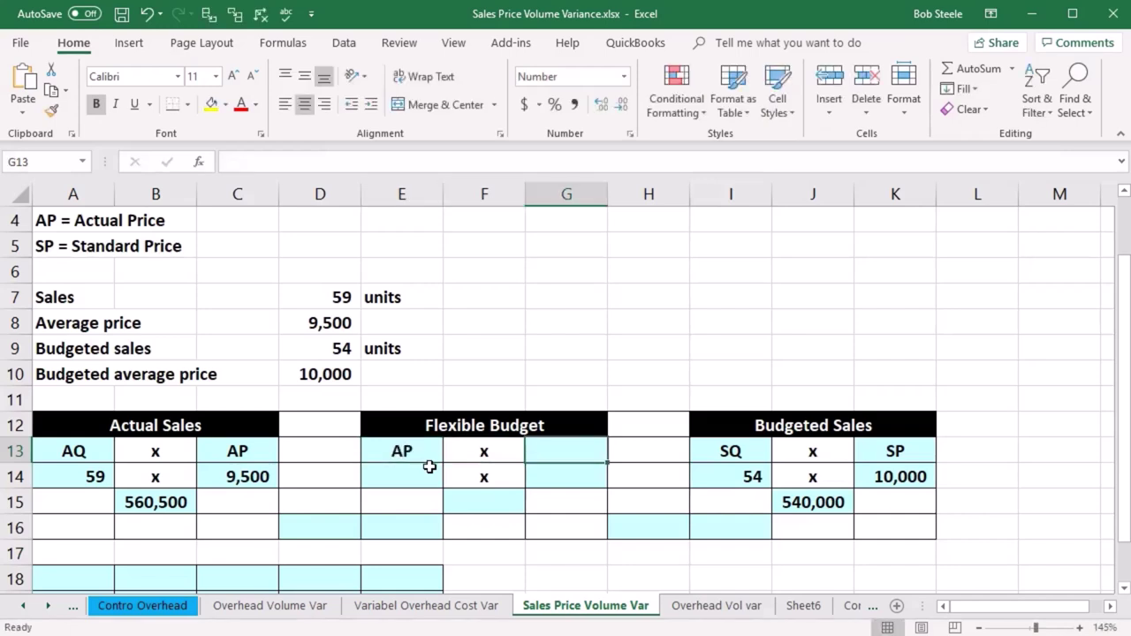
type("SP")
key("Return")
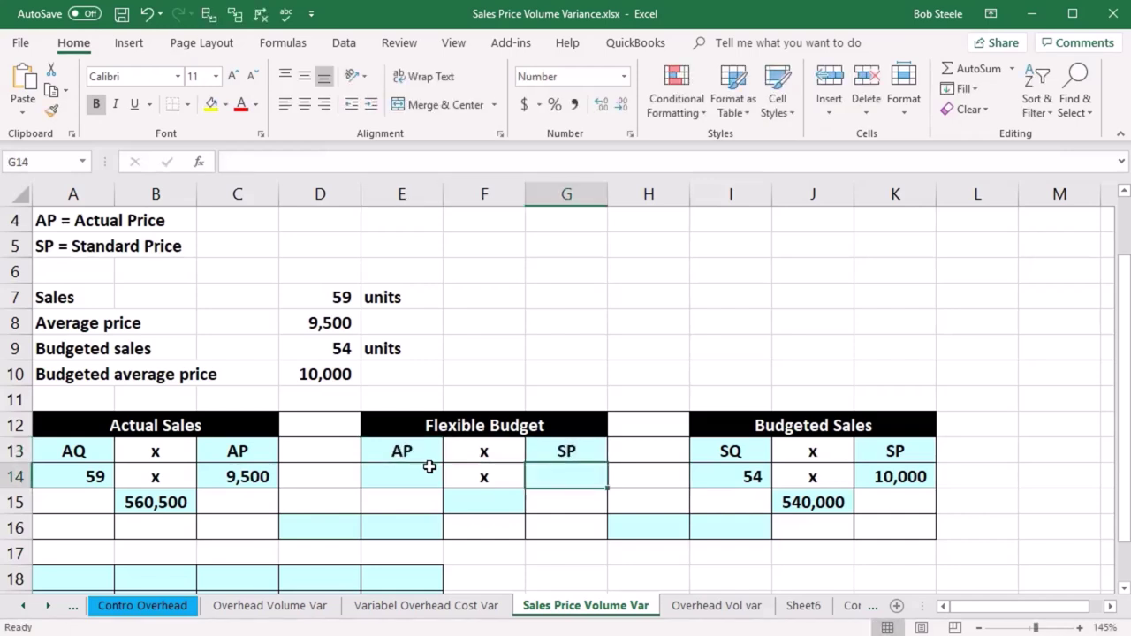
- Correct the Flexible Budget quantity label in E13 to AQ
key("Left")
key("Left")
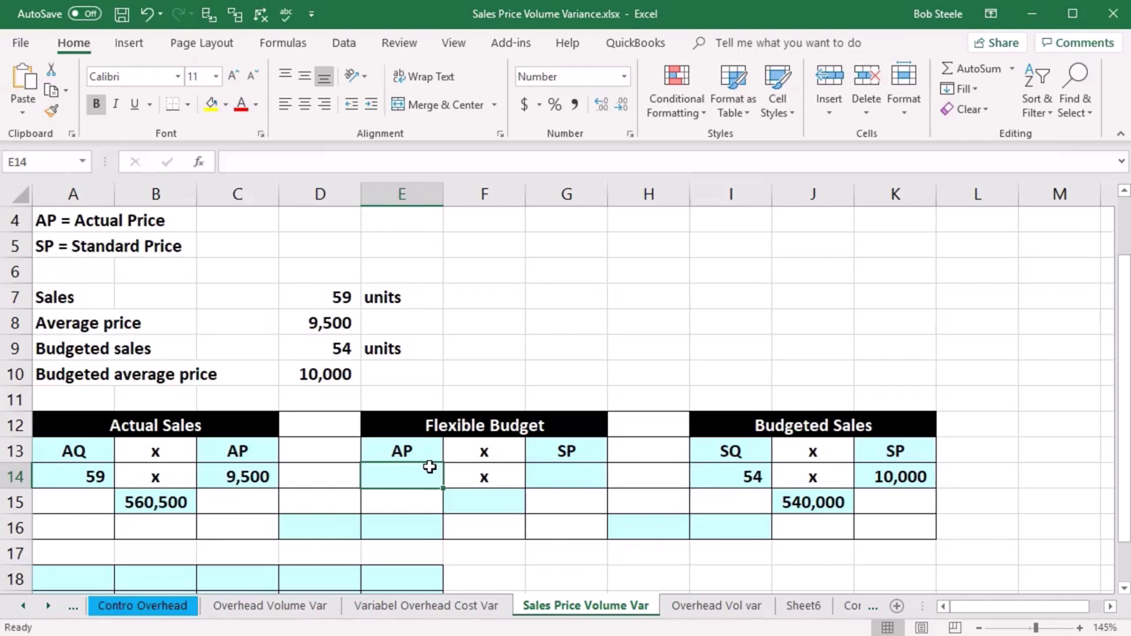
key("Up")
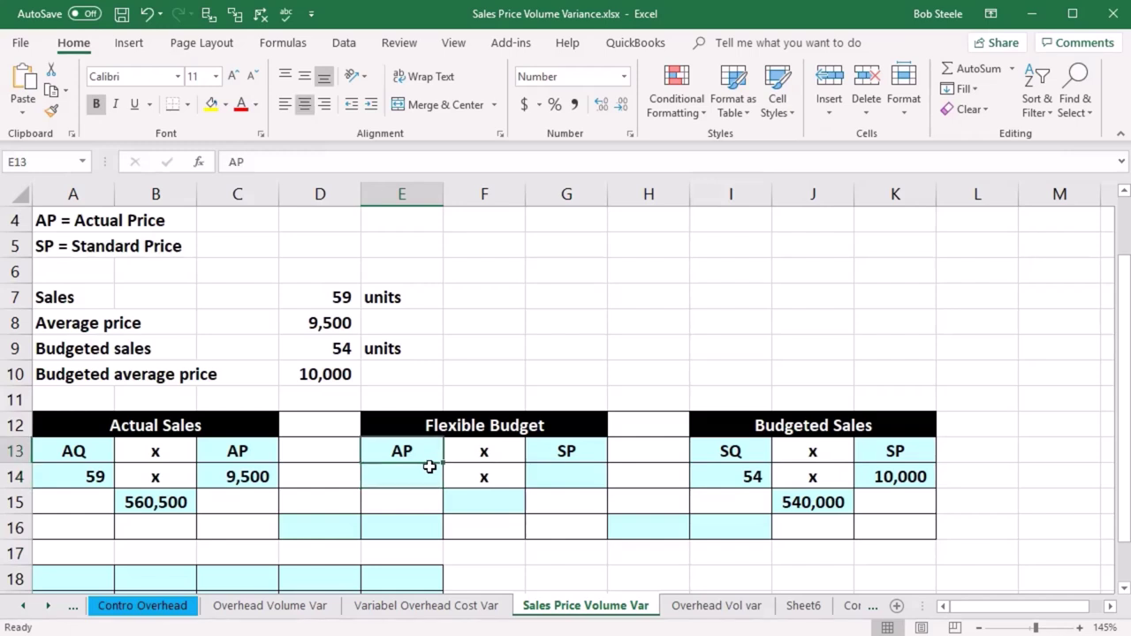
type("AQ")
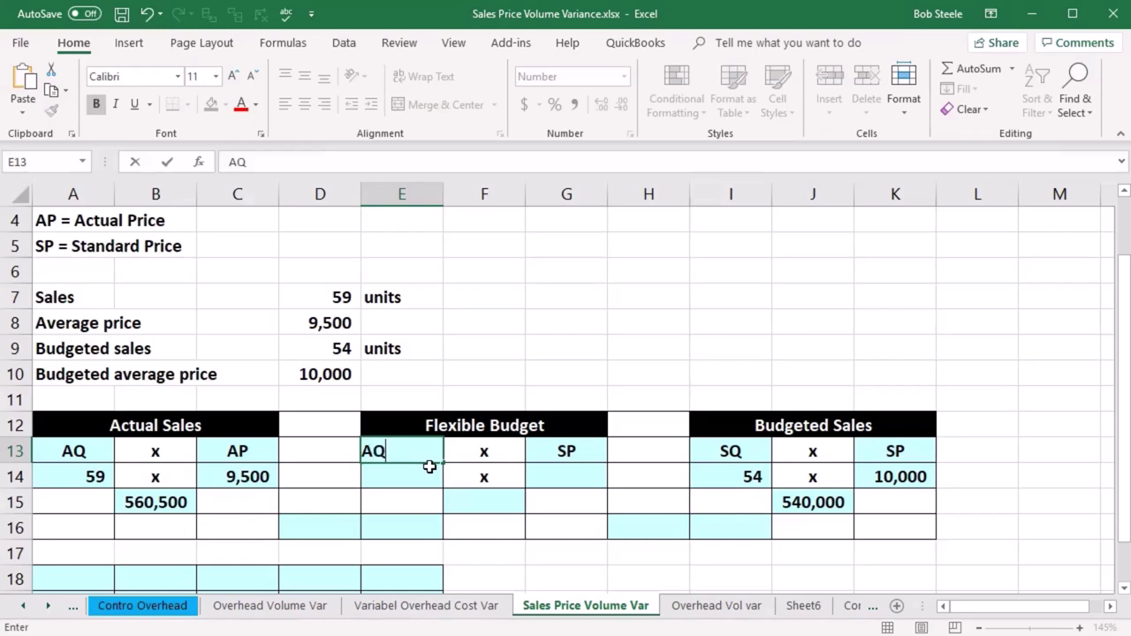
key("Return")
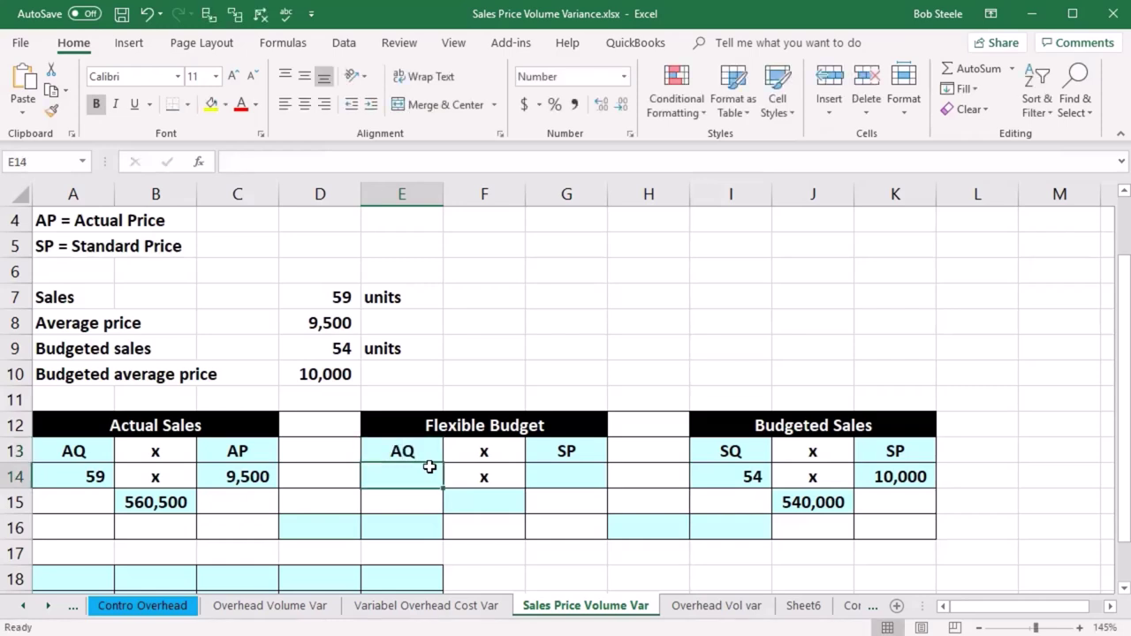
- Link the Flexible Budget quantity in E14 to the actual quantity in A14
type("=")
key("Left")
key("Left")
key("Left")
key("Left")
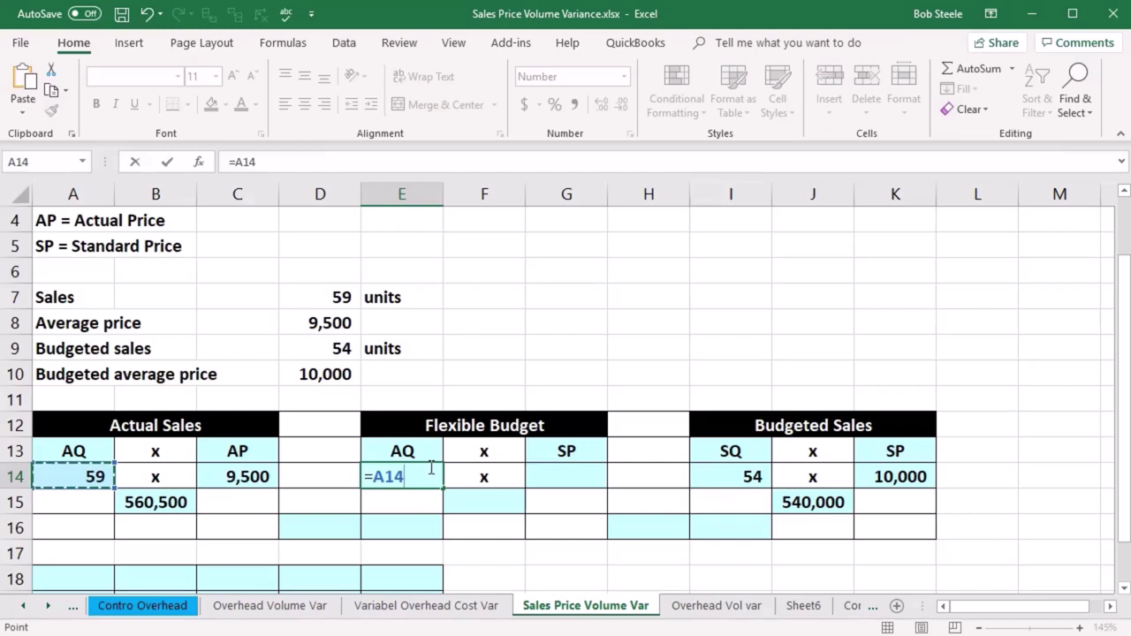
key("Tab")
key("Tab")
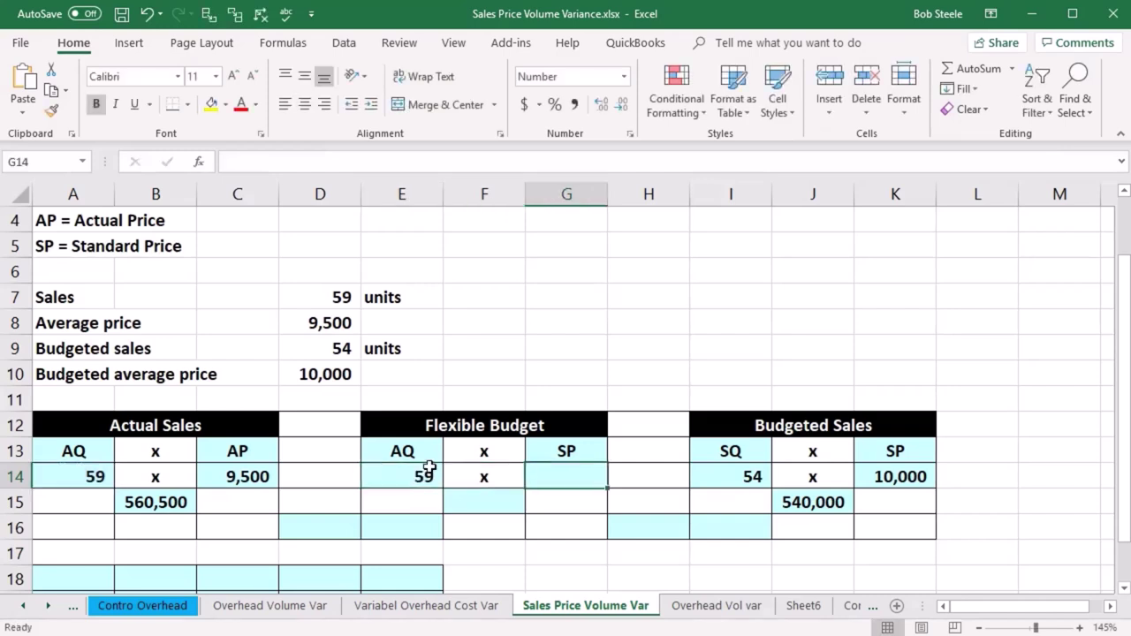
- Link the Flexible Budget price in G14 to the standard price in K14
type("=")
key("Right")
key("Right")
key("Right")
key("Right")
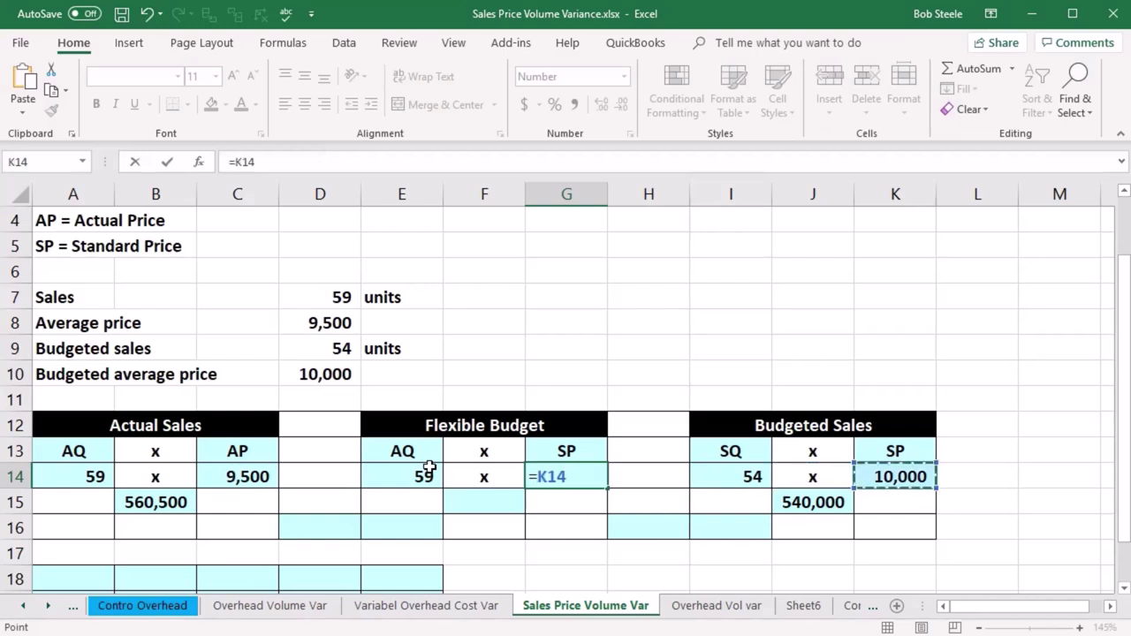
key("Return")
- Calculate the flexible budget total in F15 by multiplying the quantity in E14 by the price in G14
key("Right")
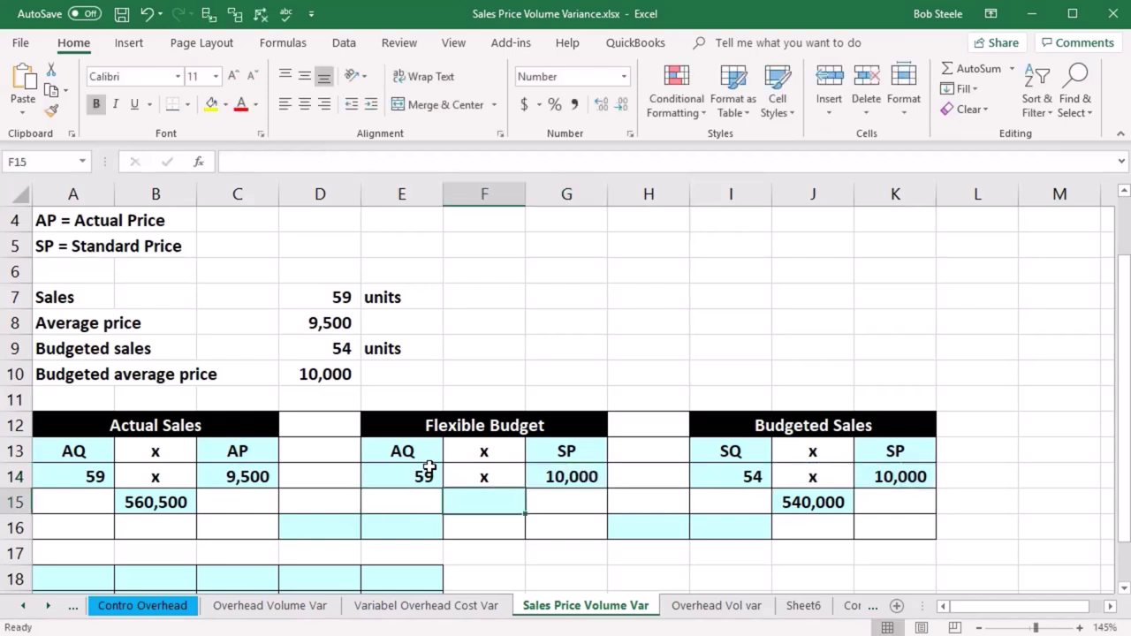
type("=")
left_click(429, 466)
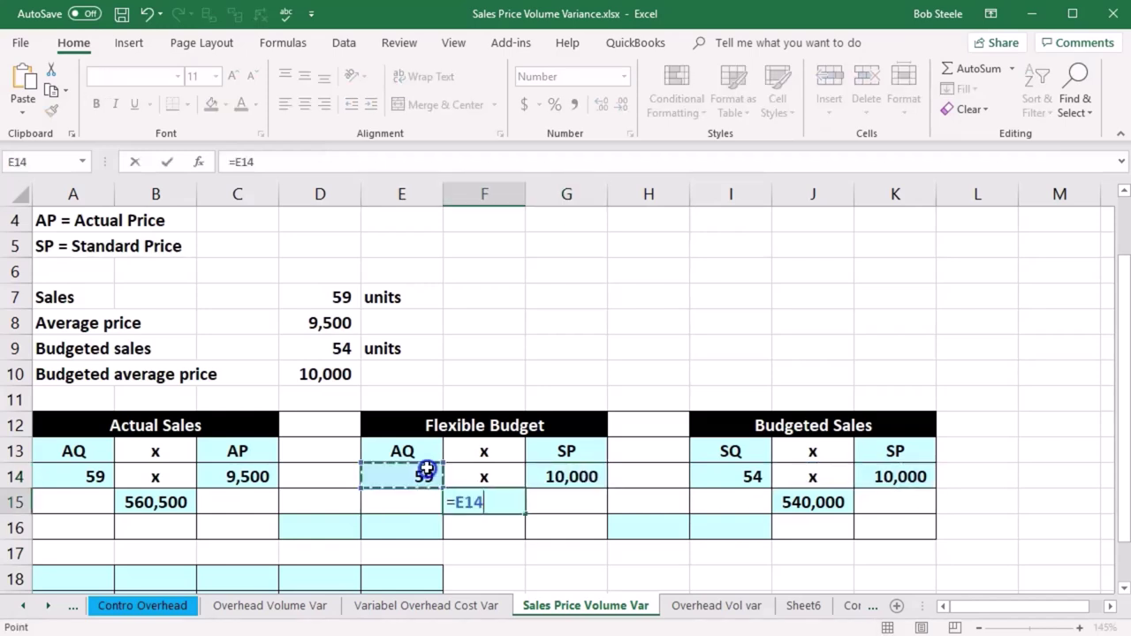
type("*")
left_click(542, 478)
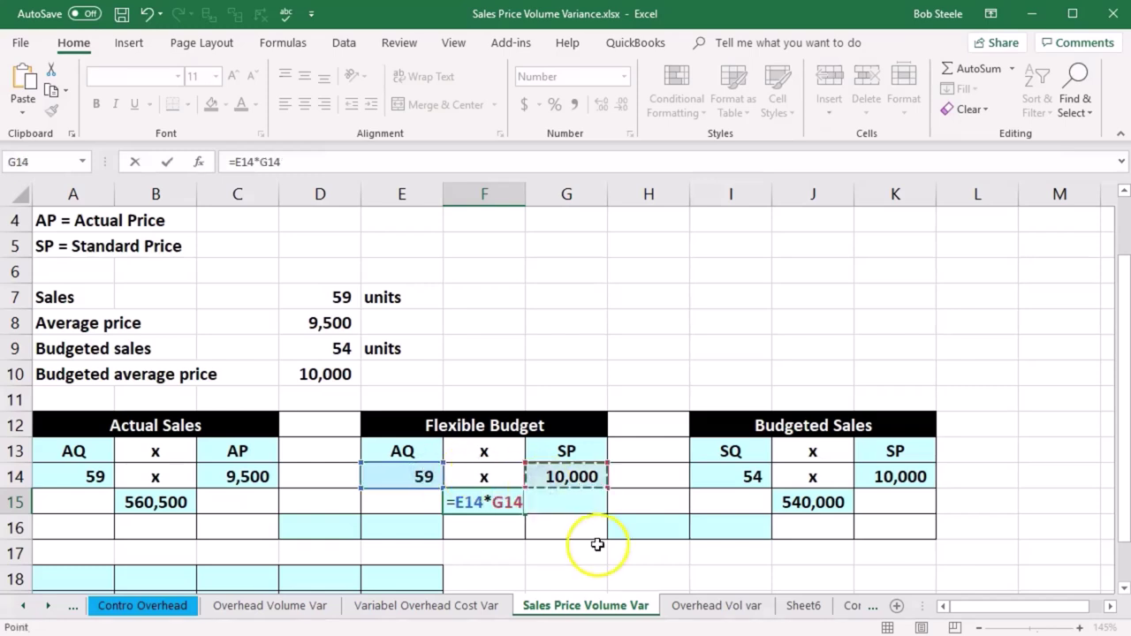
key("Return")
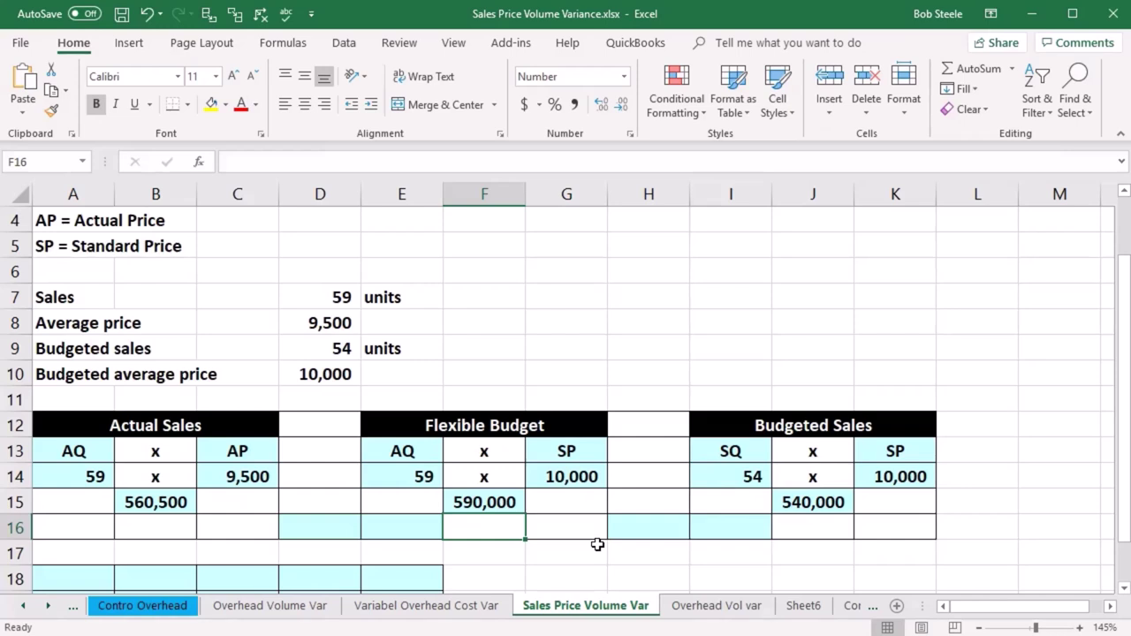
- Calculate the variance in D16 by subtracting actual sales in B15 from the flexible budget total in F15
left_click(313, 531)
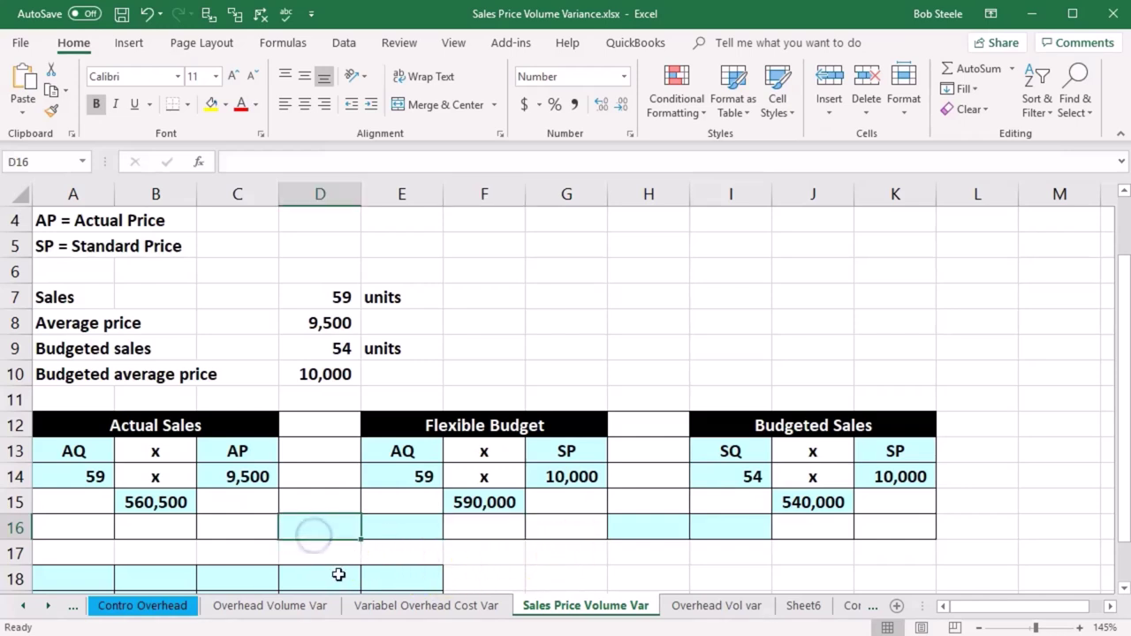
type("=")
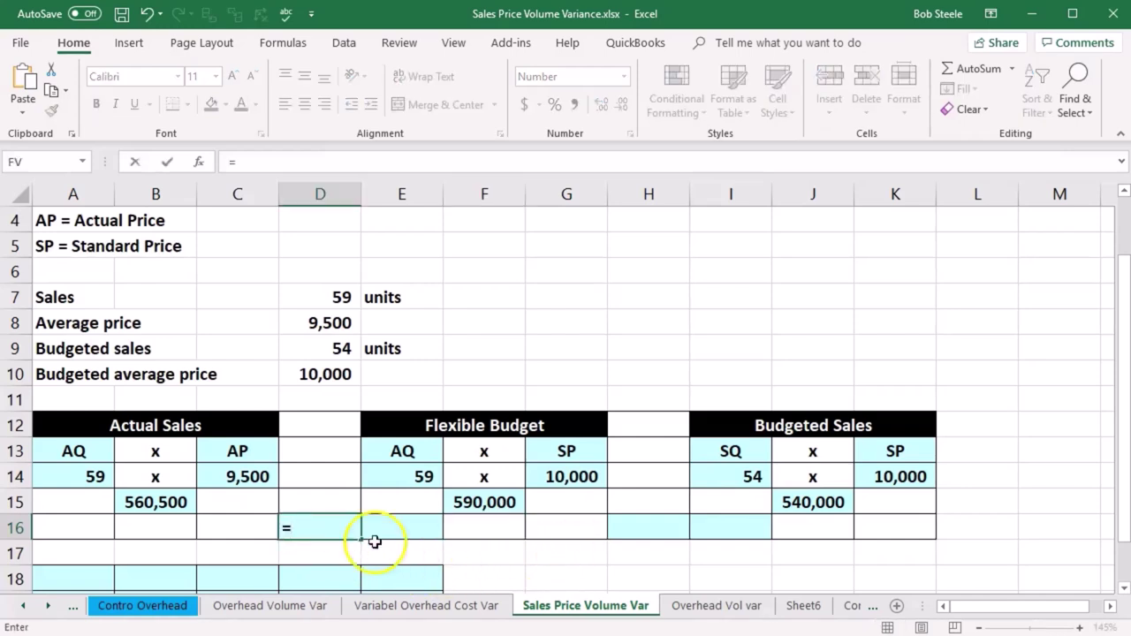
left_click(463, 507)
type("-")
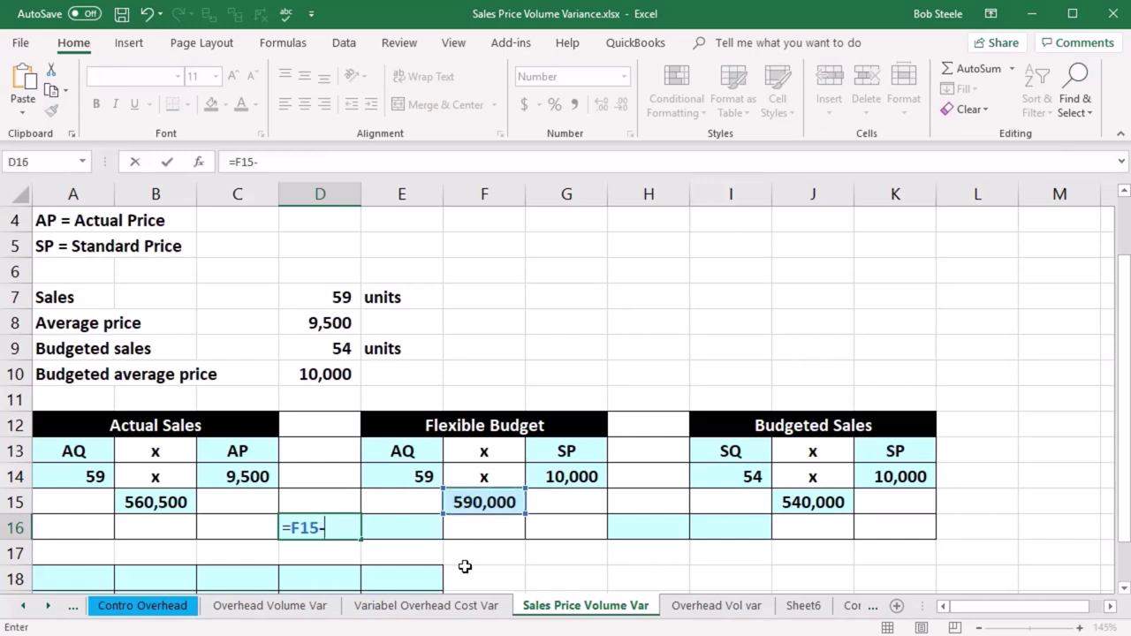
left_click(149, 503)
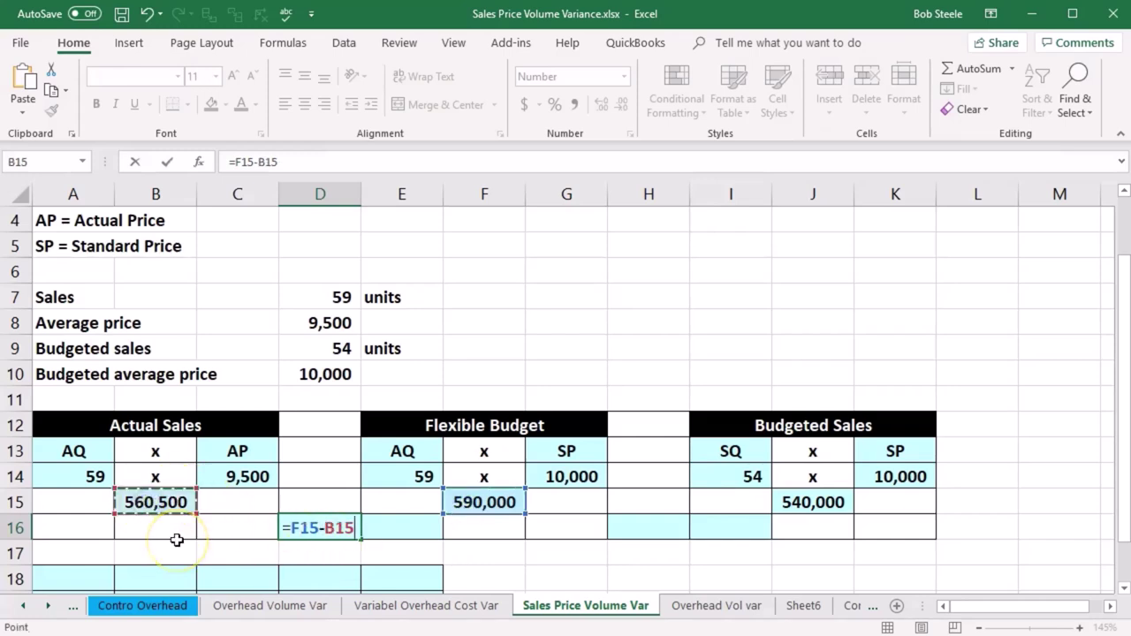
key("Return")
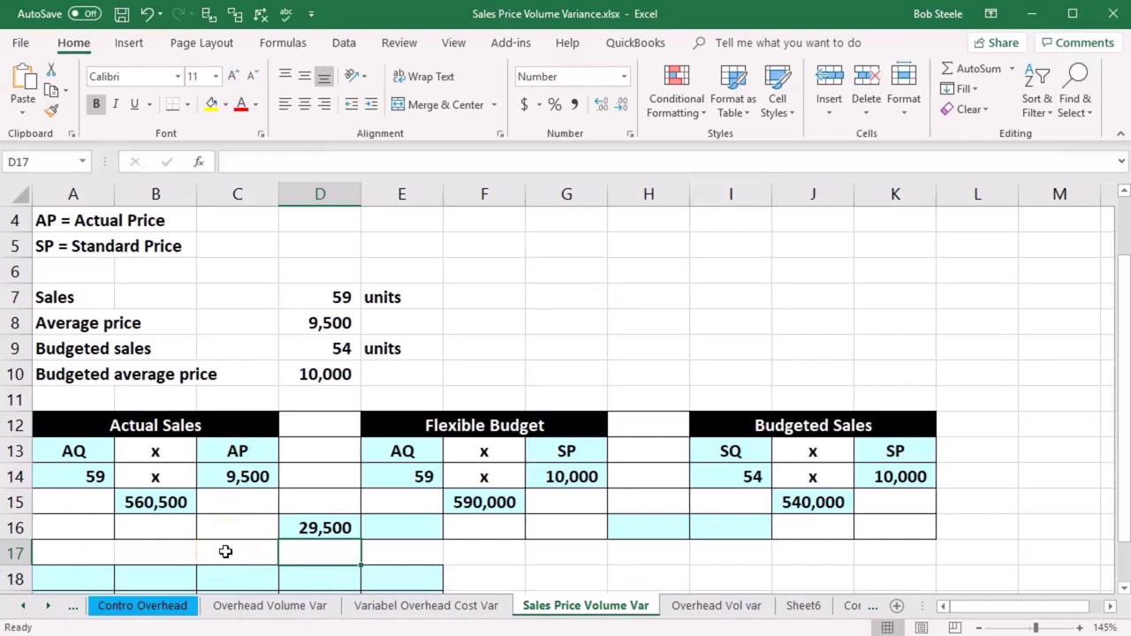
- Compare the quantity labels, price labels and prices of Actual Sales with those of the Flexible Budget in rows 13 and 14
left_click(93, 448)
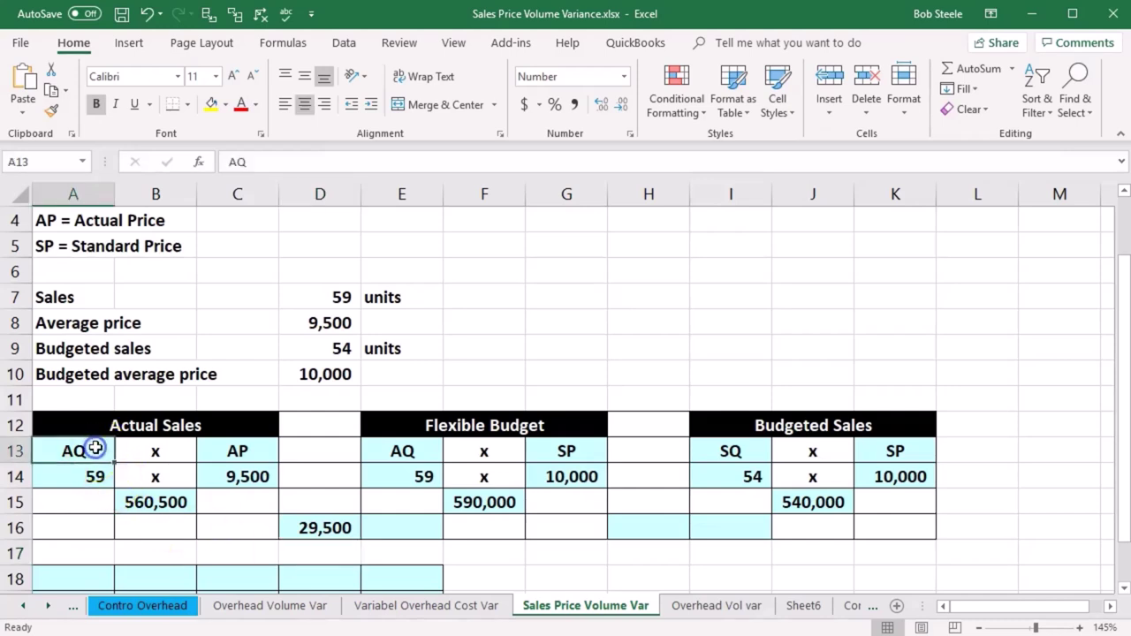
left_click(386, 447)
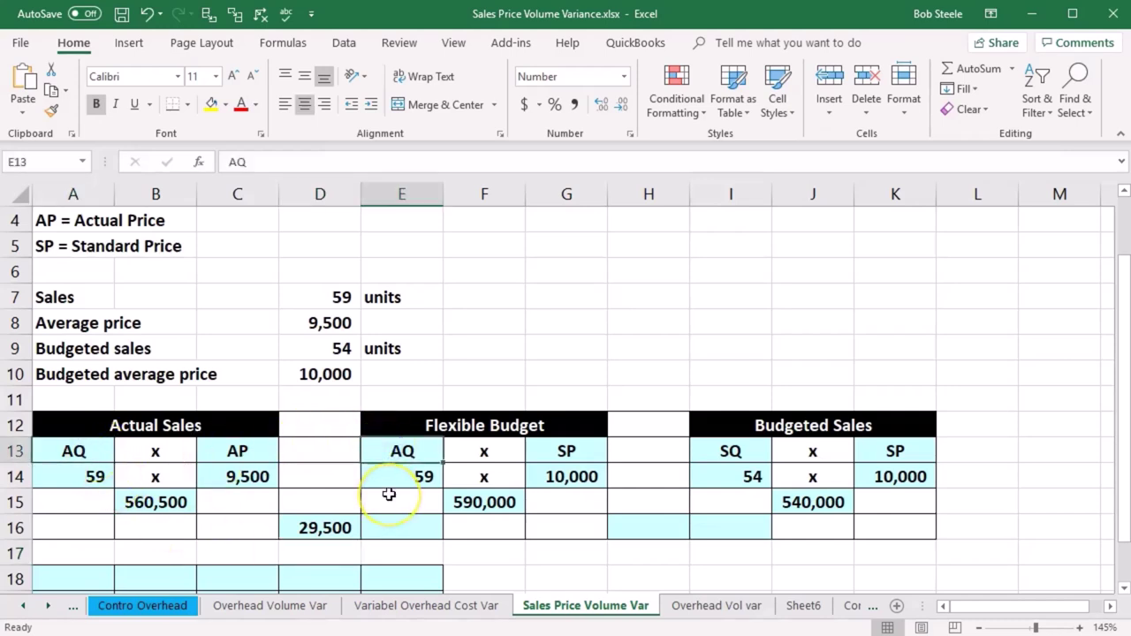
left_click(254, 452)
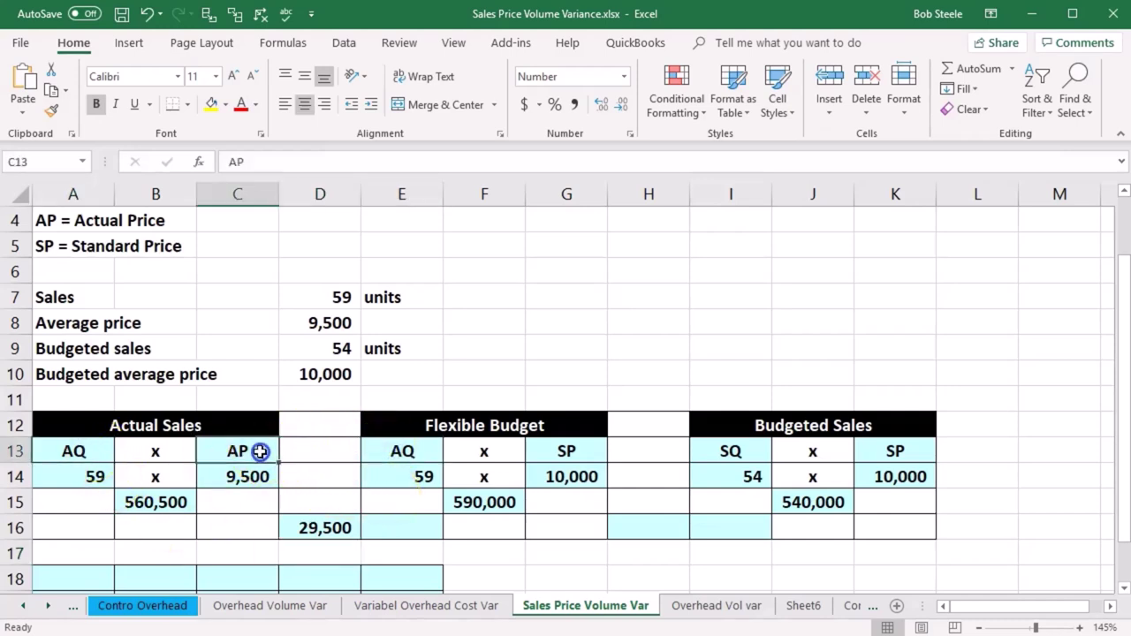
left_click(550, 451)
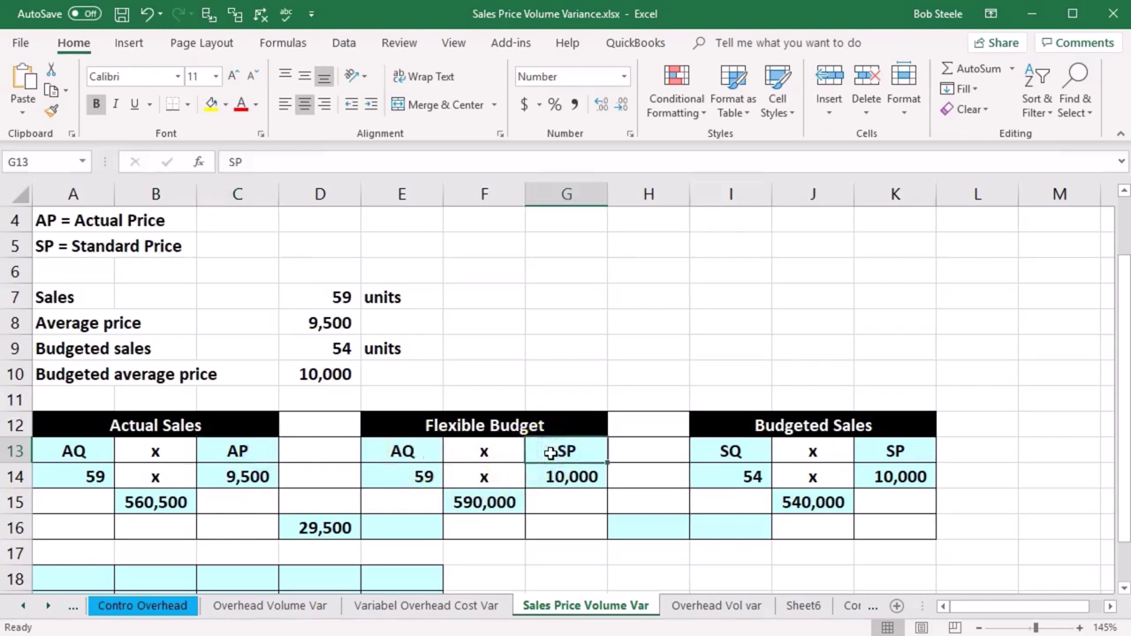
left_click(254, 456)
left_click(586, 446)
left_click(237, 452)
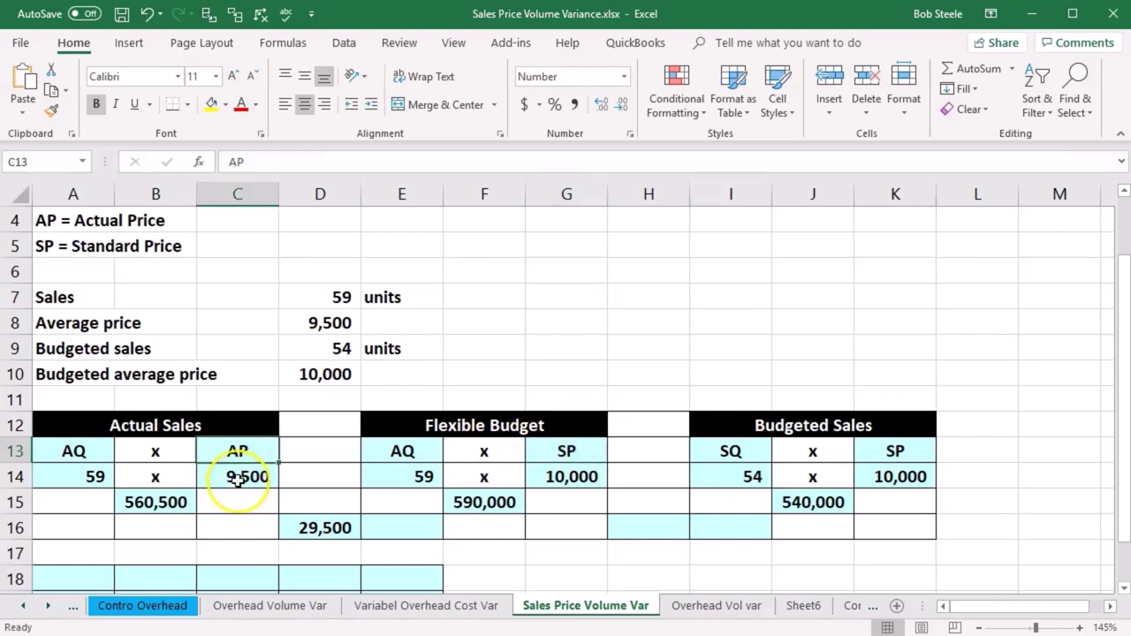
left_click(237, 479)
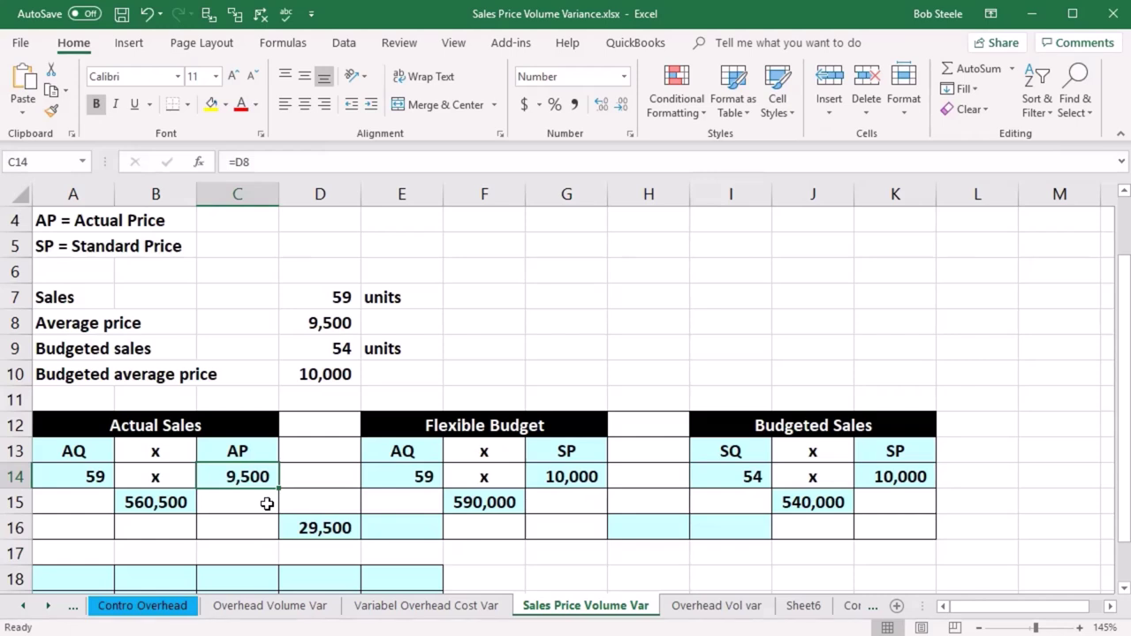
left_click(591, 476)
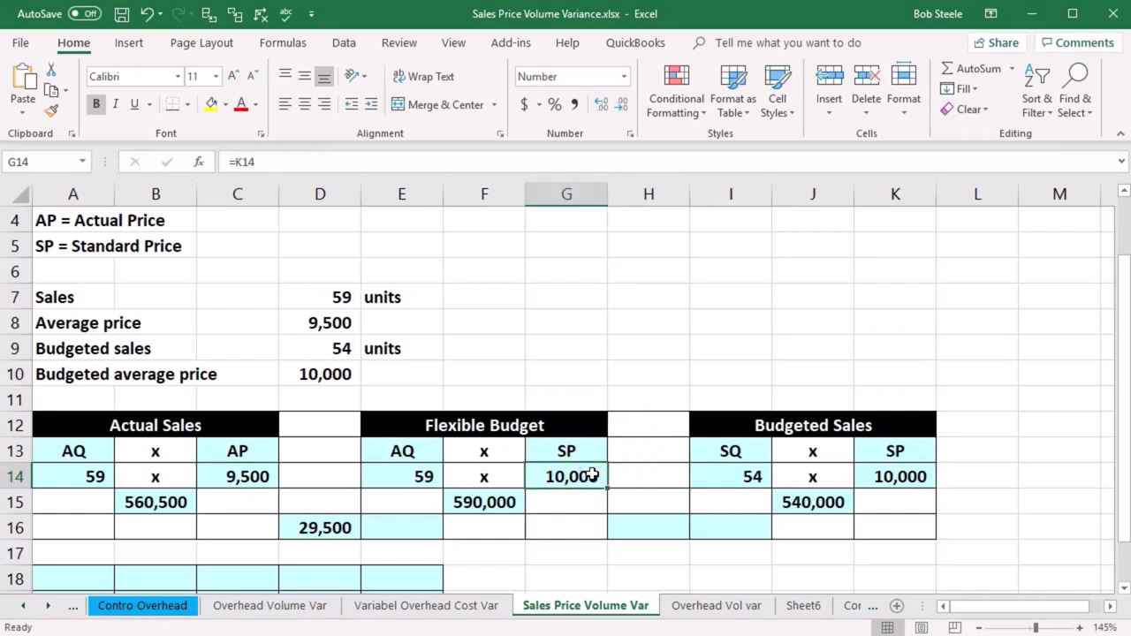
left_click(265, 476)
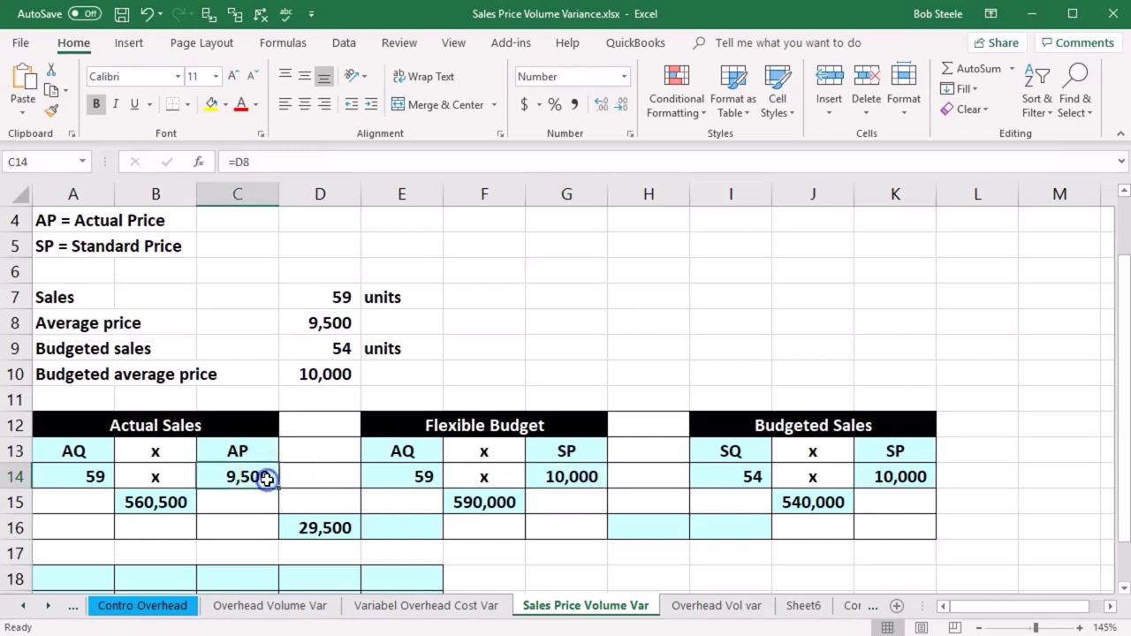
- Mark the variance in D16 as unfavorable by entering U in E16
left_click(378, 530)
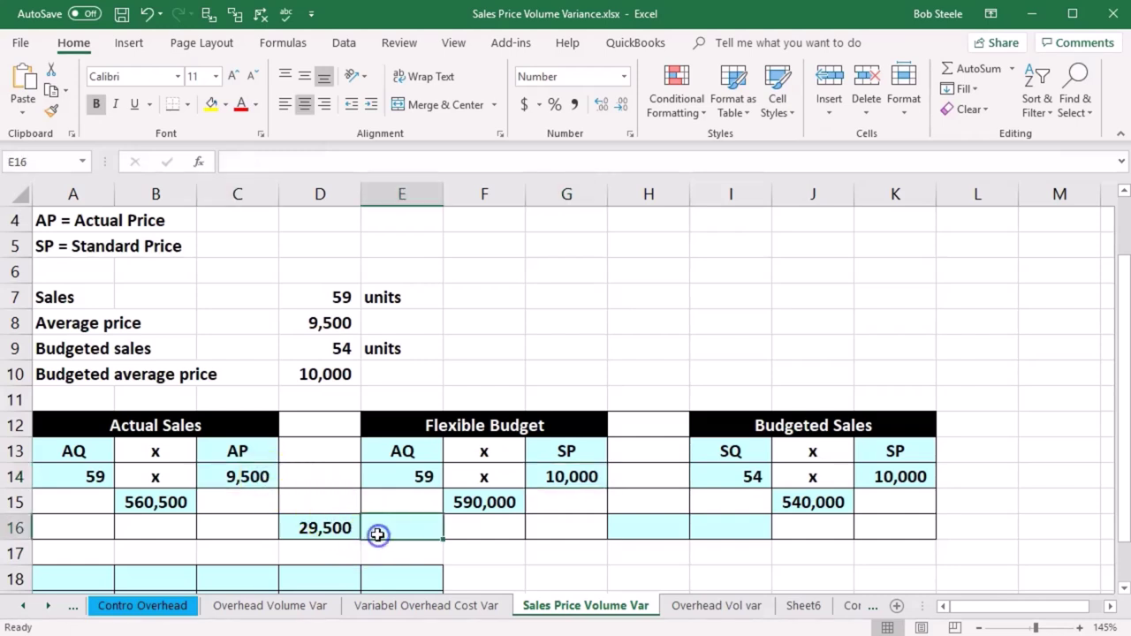
type("U")
key("Tab")
- Calculate the variance in H16 by subtracting budgeted sales in J15 from the flexible budget total in F15
key("Tab")
key("Tab")
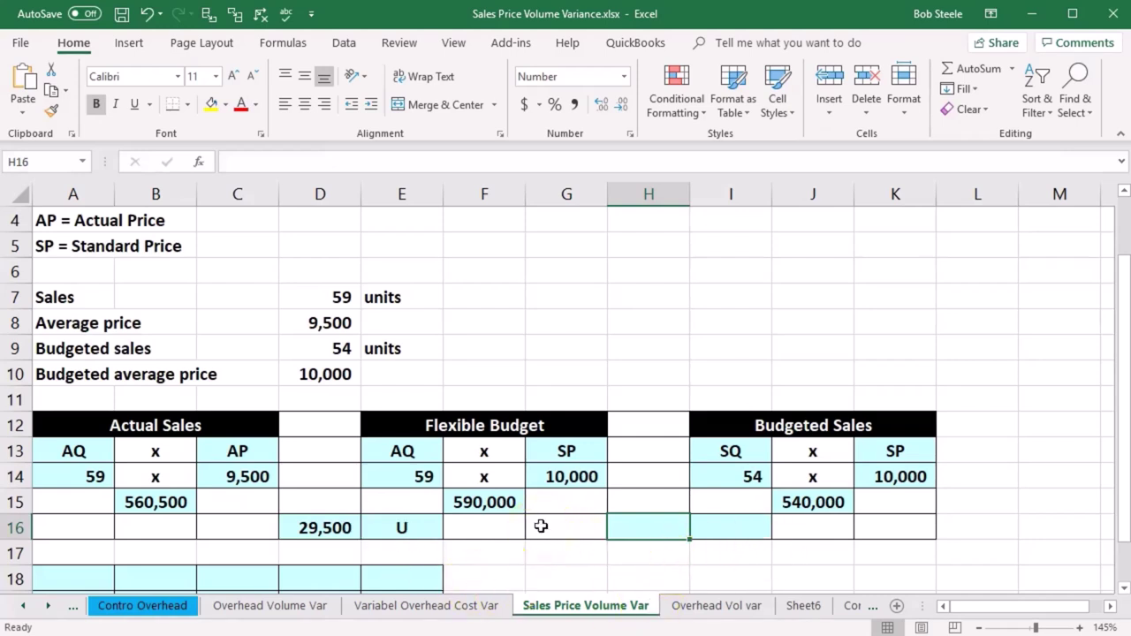
type("=")
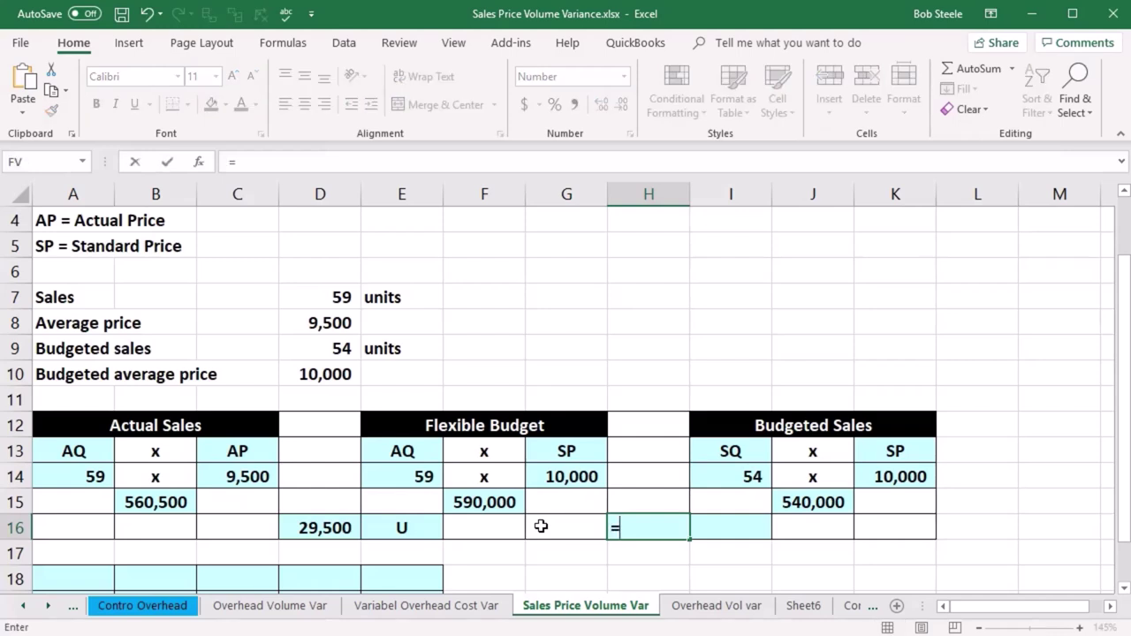
left_click(500, 503)
type("-")
left_click(804, 502)
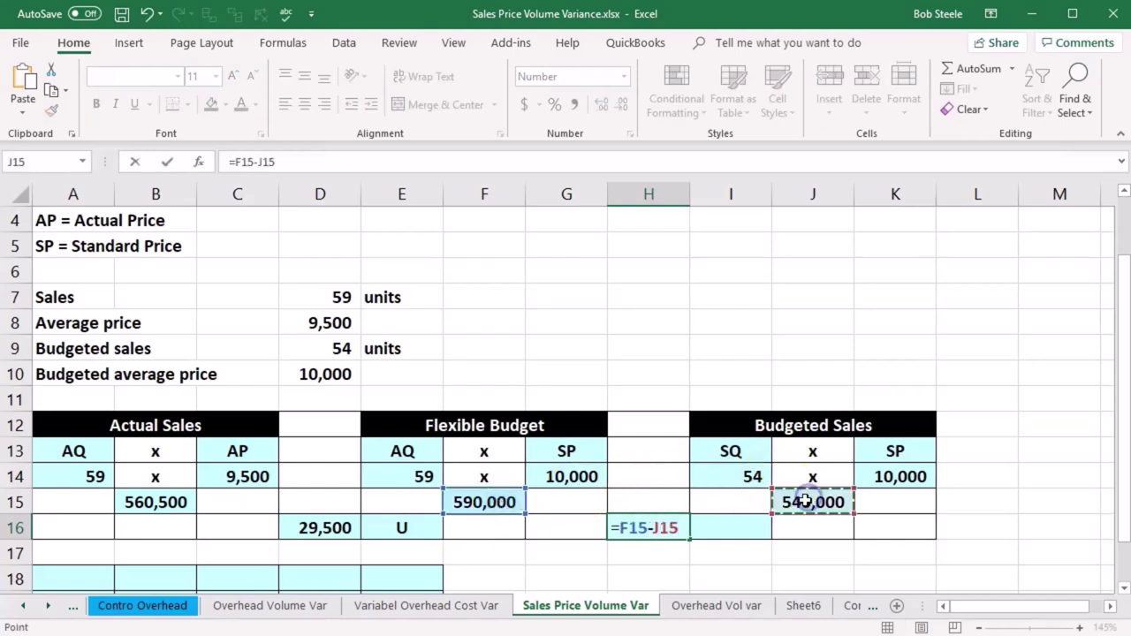
key("Return")
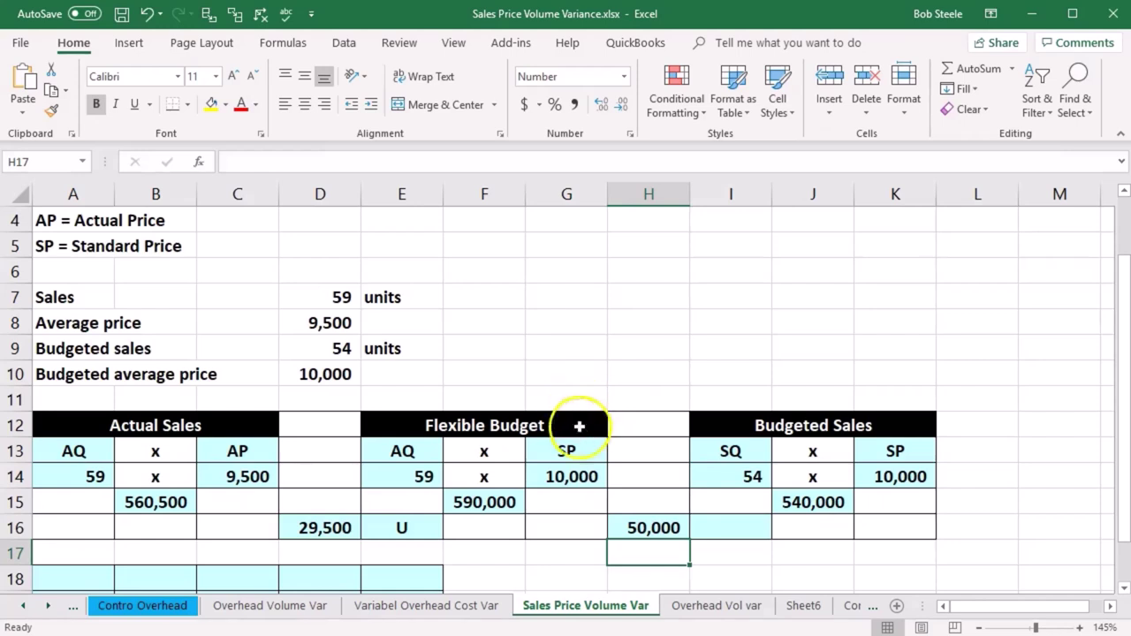
- Compare the price and quantity labels in row 13 between Flexible Budget and Budgeted Sales
left_click(571, 452)
left_click(893, 450)
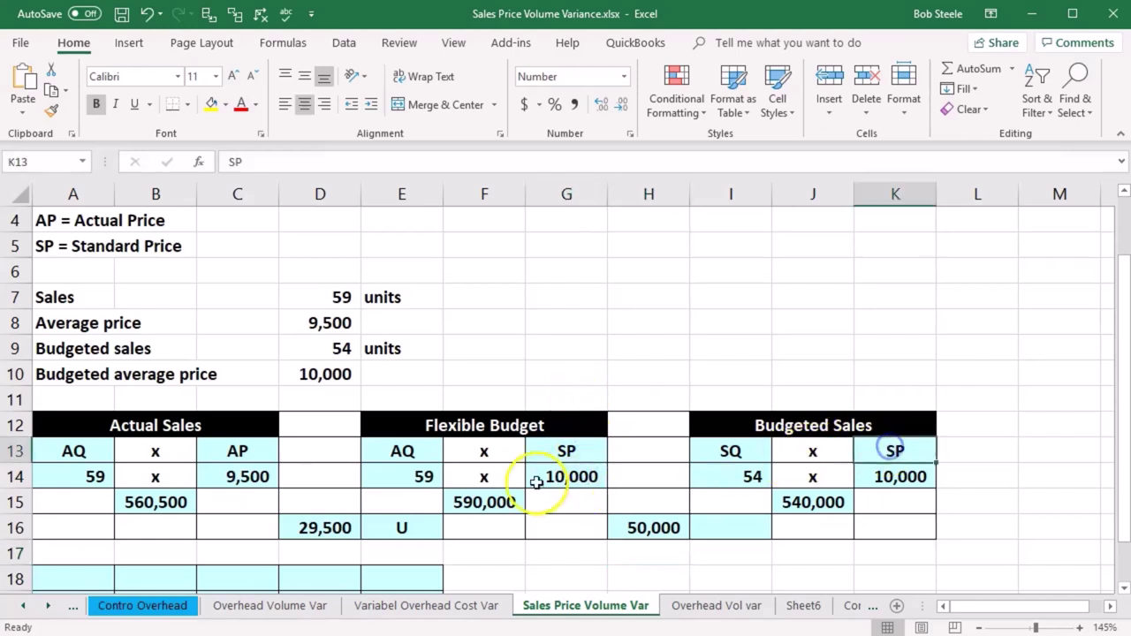
left_click(412, 455)
left_click(737, 450)
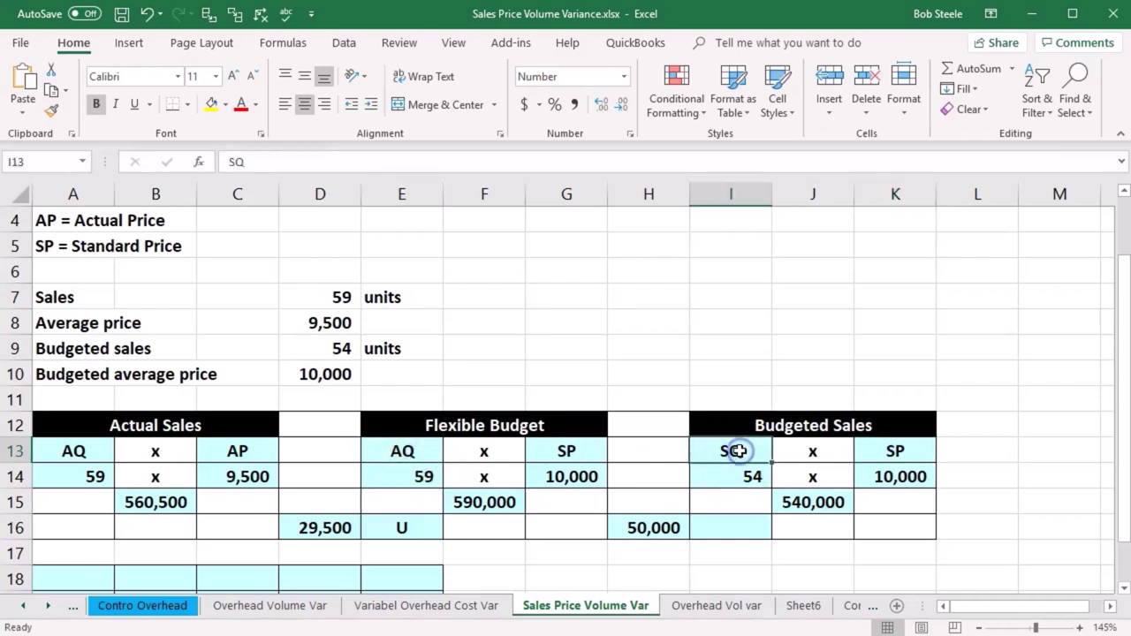
- Compare the quantity labels in E13 and I13, and mark the variance in H16 as favorable by entering F in I16
left_click(414, 449)
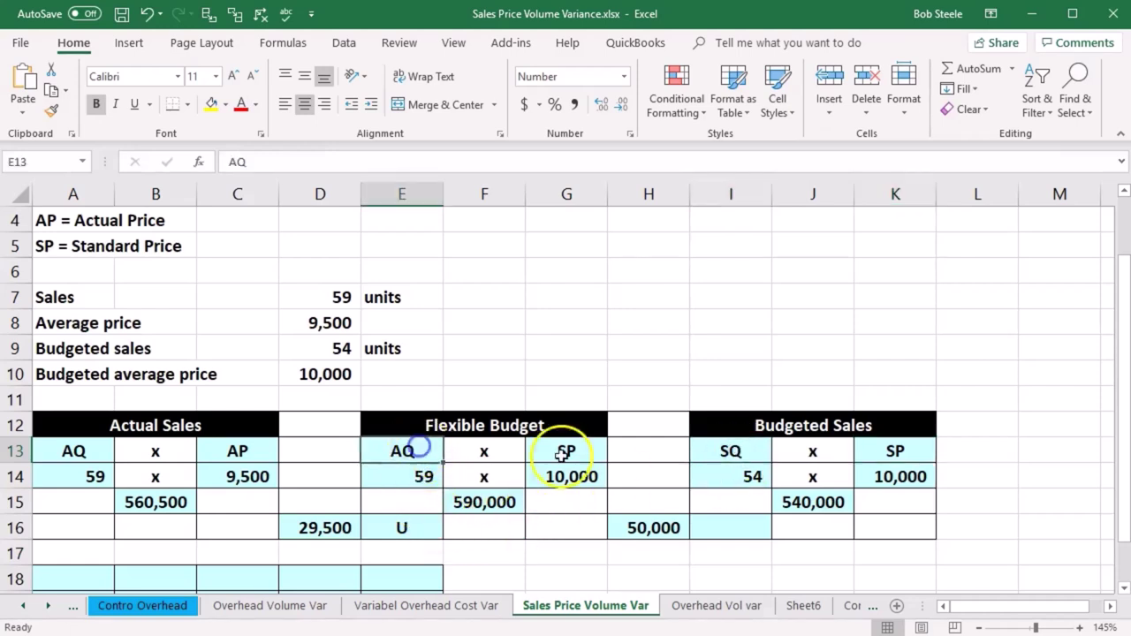
left_click(718, 446)
left_click(430, 450)
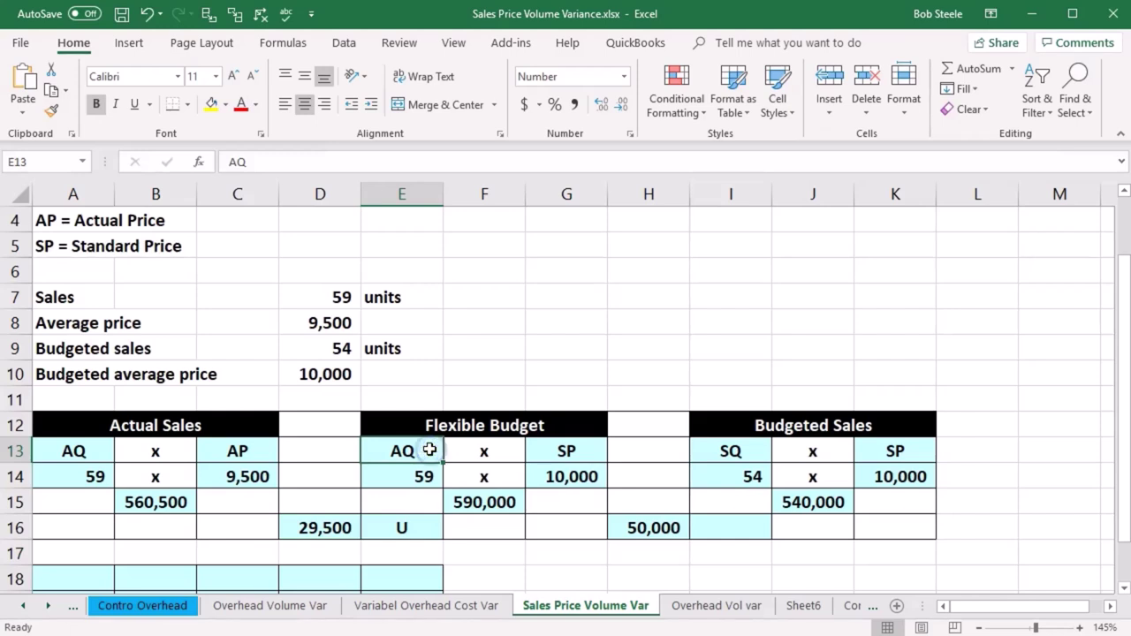
left_click(758, 453)
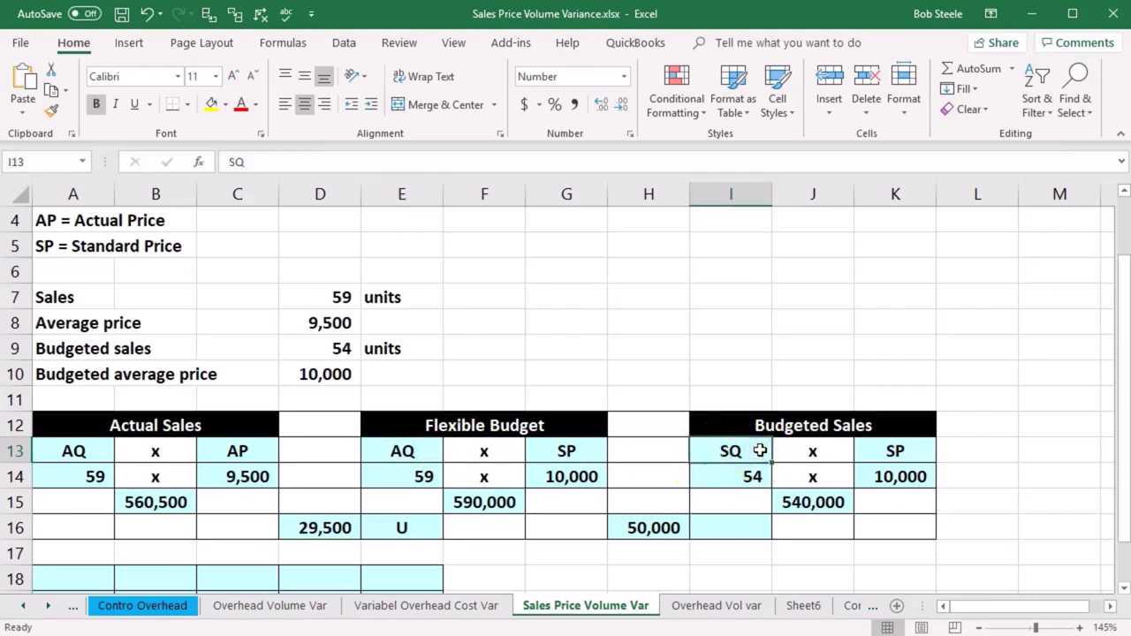
left_click(733, 520)
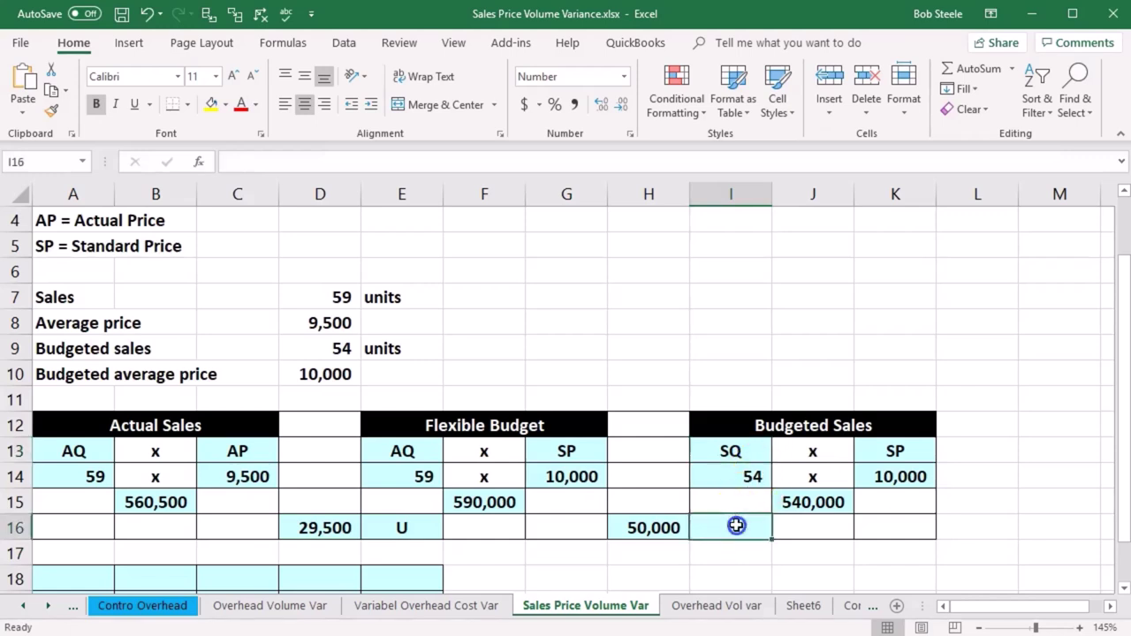
type("F")
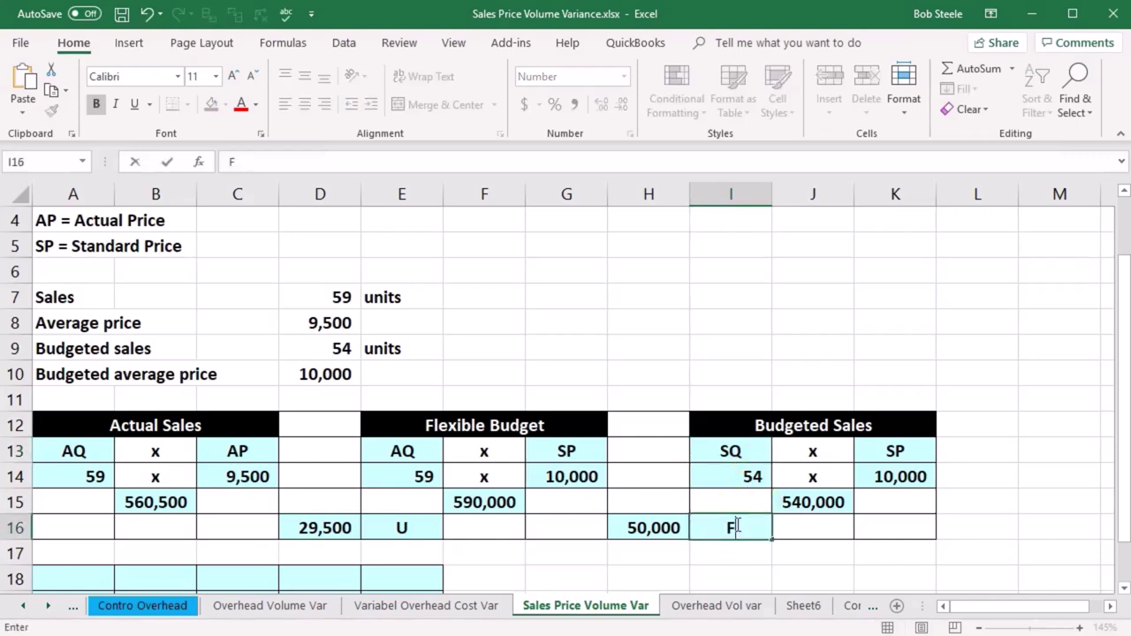
key("Return")
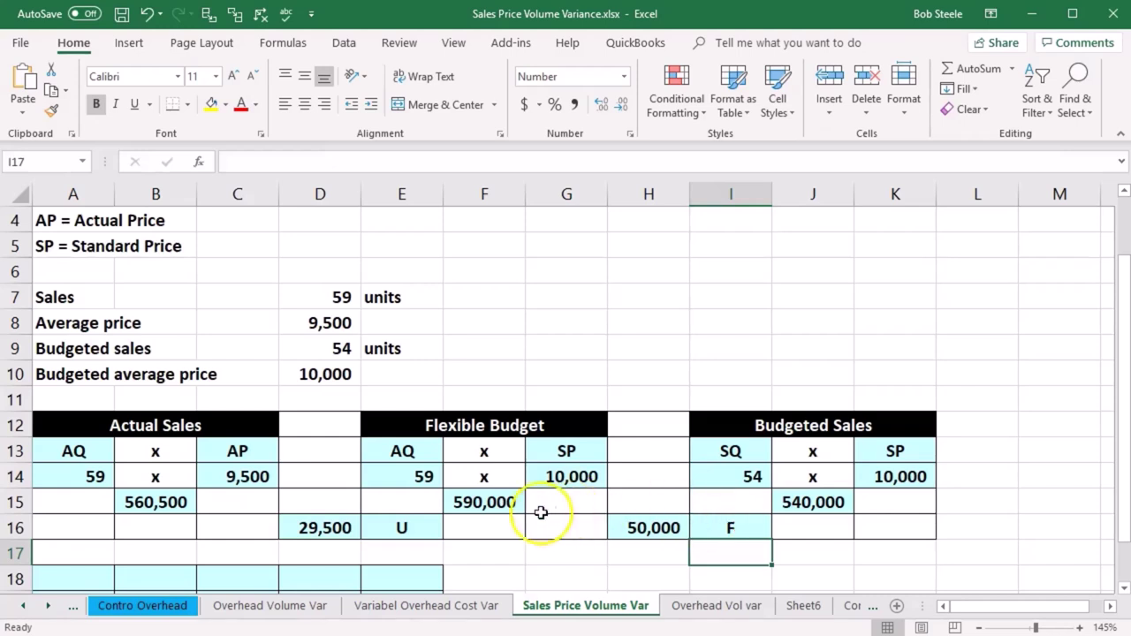
- Label A18 as Sales price variance in the empty summary block below the calculations
left_click(452, 509)
scroll(457, 507, "down", 2)
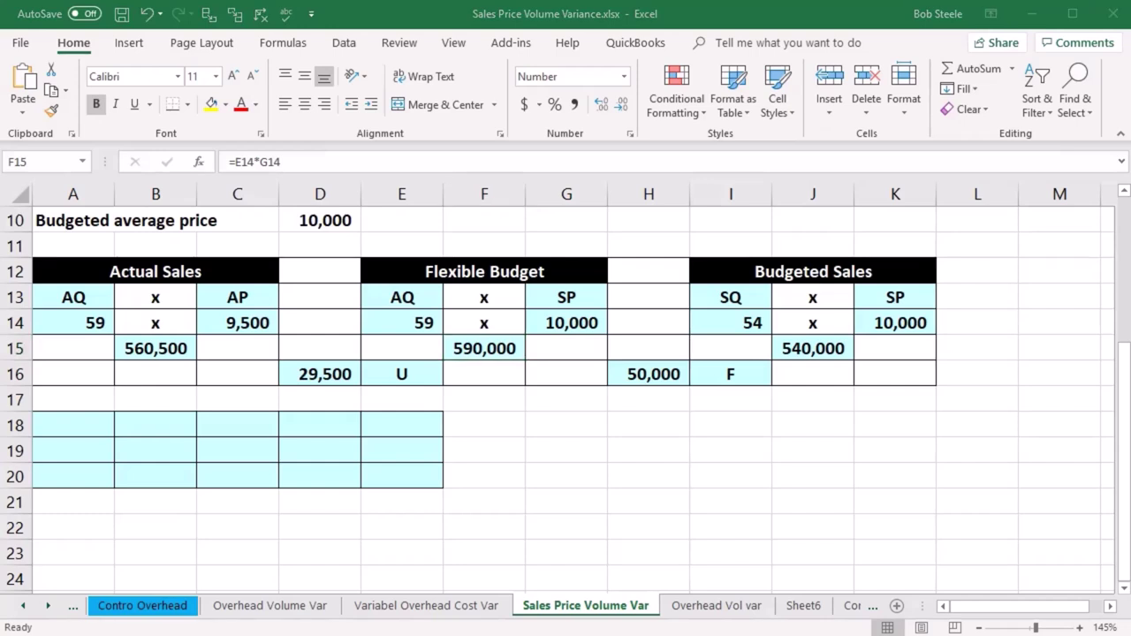
left_click(76, 424)
type("Sales price variance")
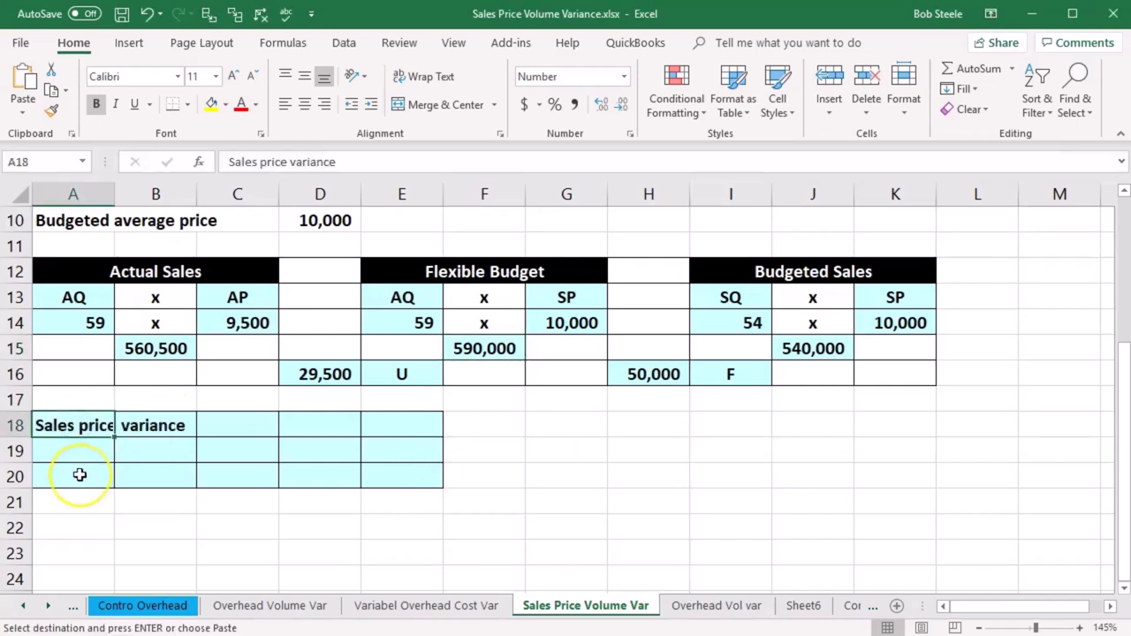
- Link D18 to the variance in D16 and mark it unfavorable with U in E18
key("Right")
key("Right")
key("Right")
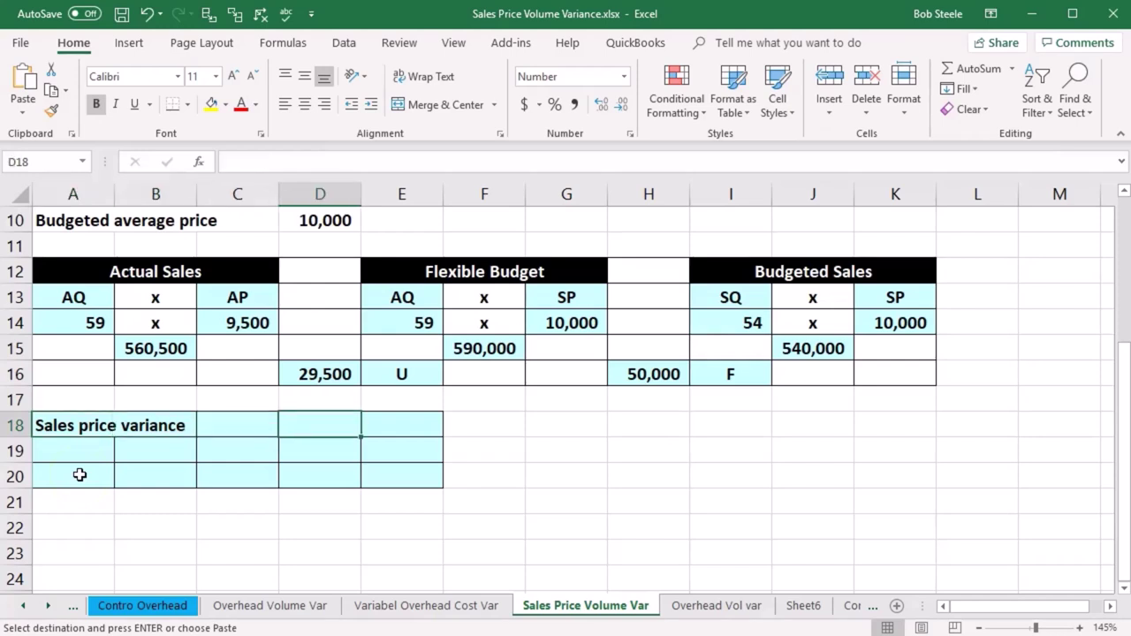
key("Escape")
type("=")
key("Up")
key("Up")
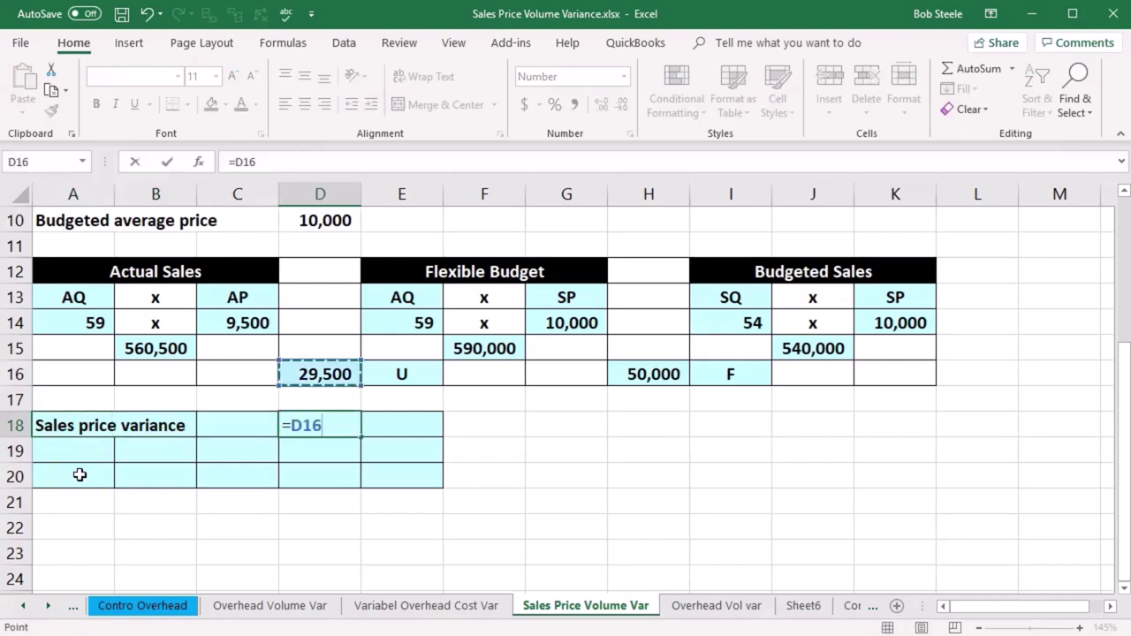
key("Tab")
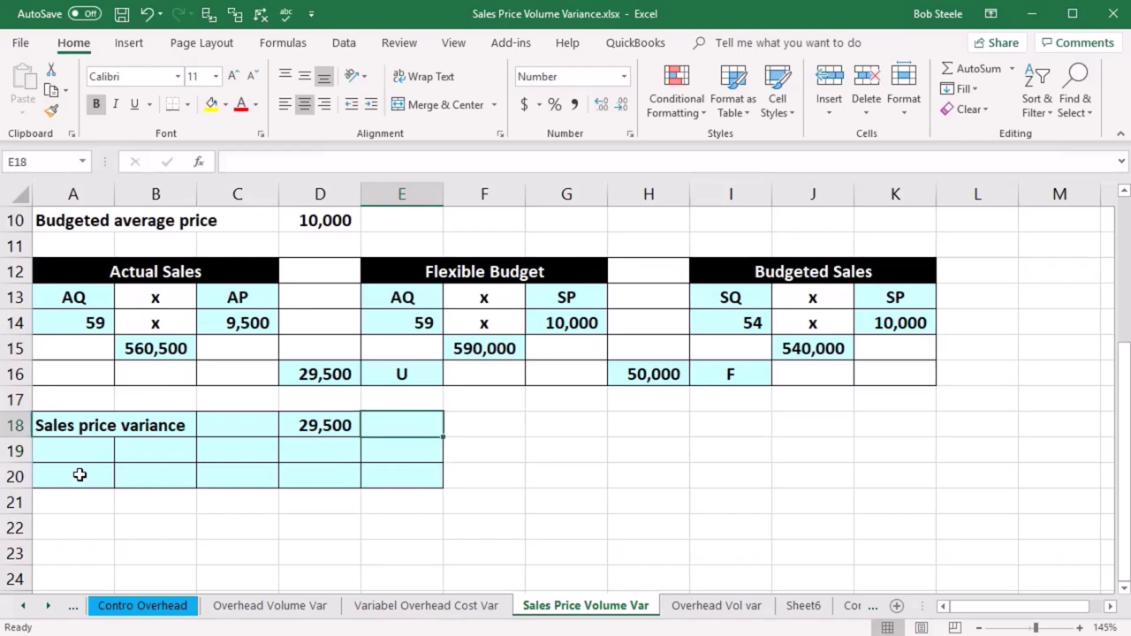
type("U")
key("Return")
- Label A19 as Sales volume variance in the summary block
key("Left")
key("Left")
key("Left")
key("Left")
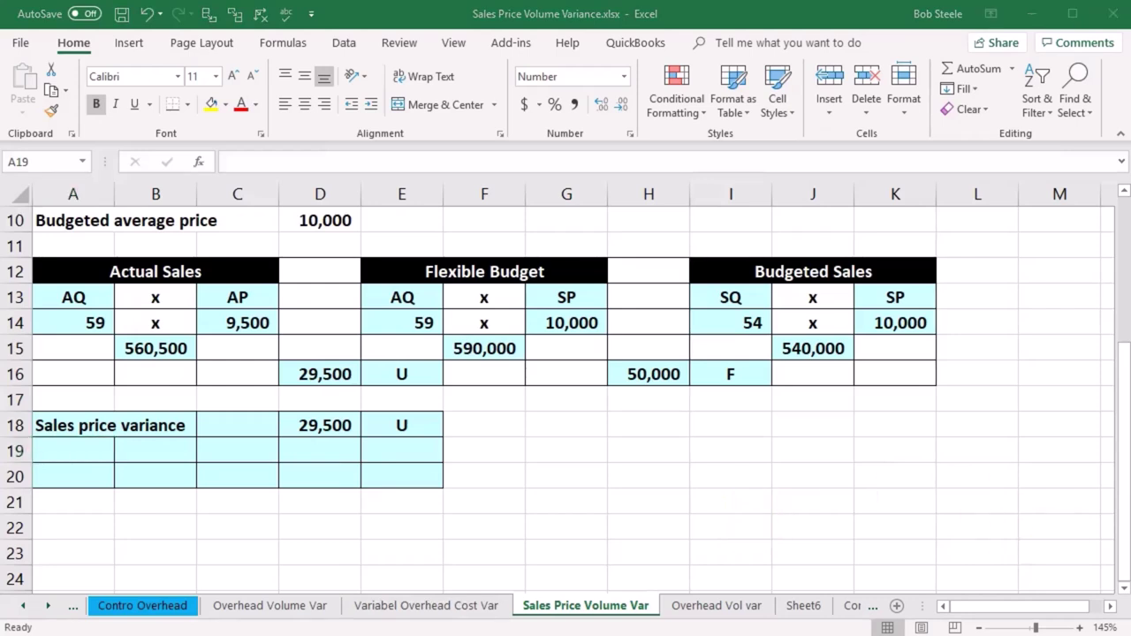
left_click(78, 455)
type("Sales volume variance")
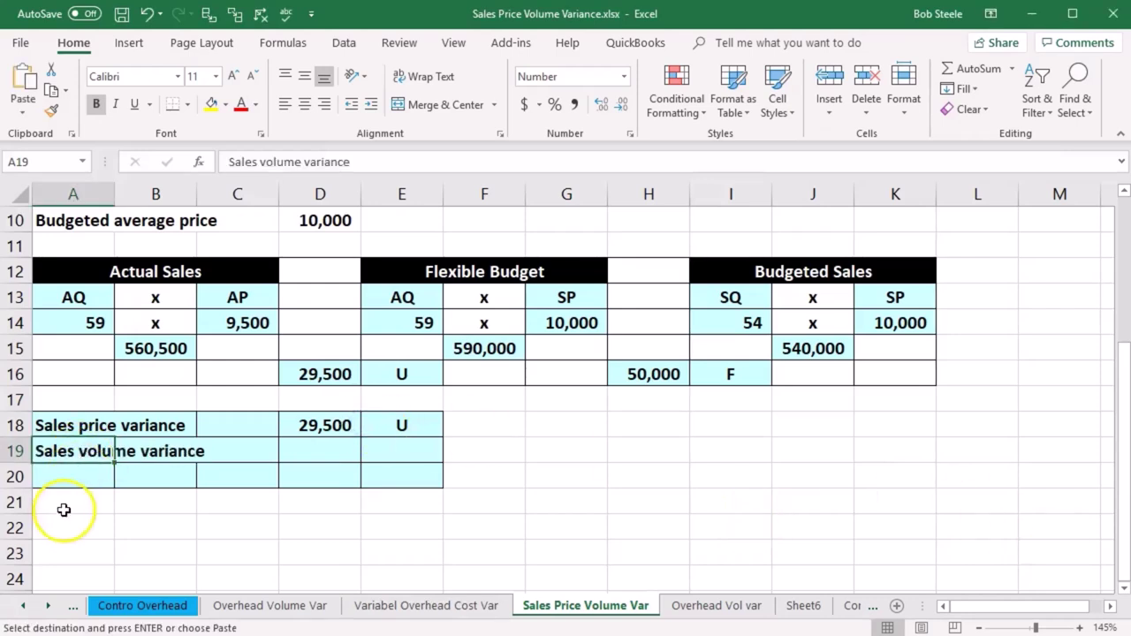
- Link D19 to the variance between the flexible budget and budgeted sales in H16
key("Right")
key("Right")
key("Right")
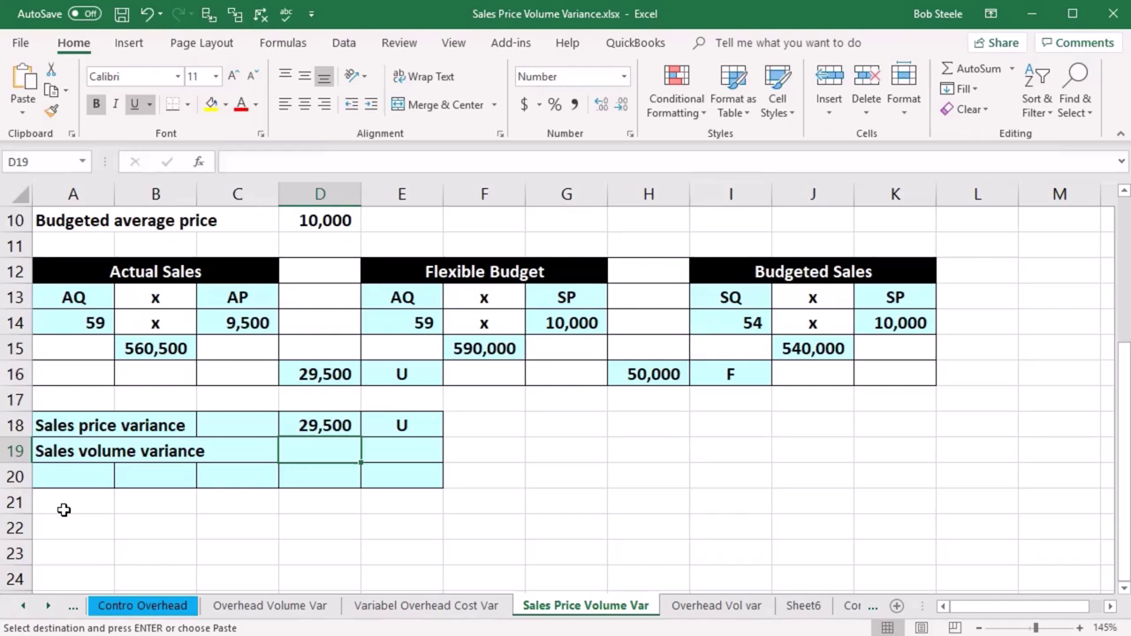
type("=")
key("Right")
key("Right")
key("Right")
key("Right")
key("Up")
key("Up")
key("Up")
key("Return")
- Mark the sales volume variance as favorable by entering F in E19
key("Right")
key("Right")
key("Right")
key("Up")
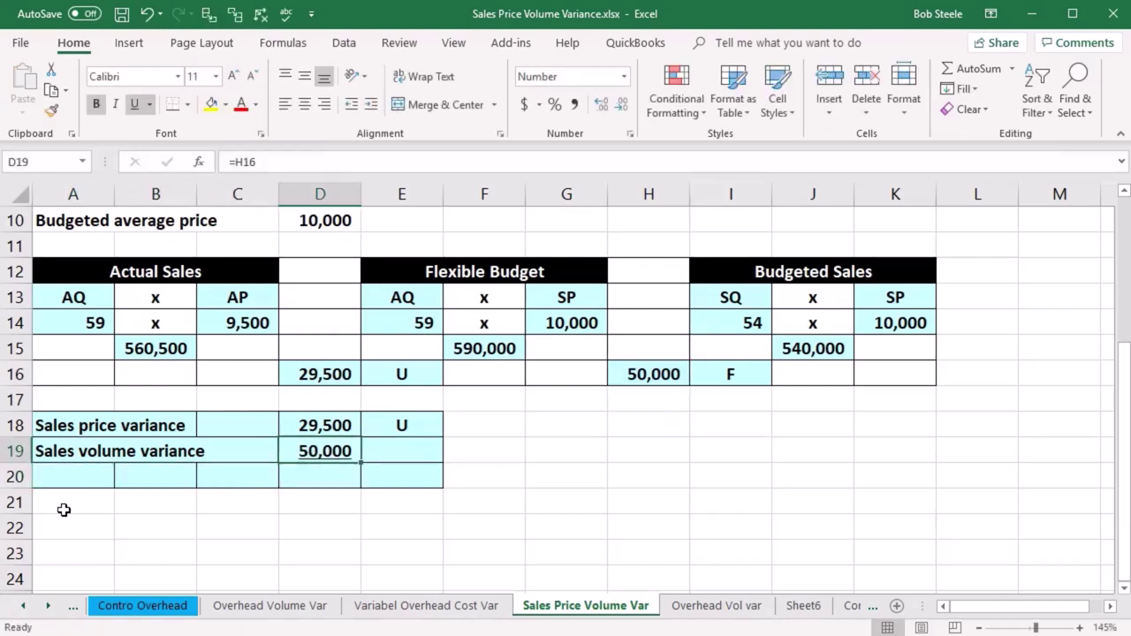
key("Up")
key("Right")
key("Down")
type("F")
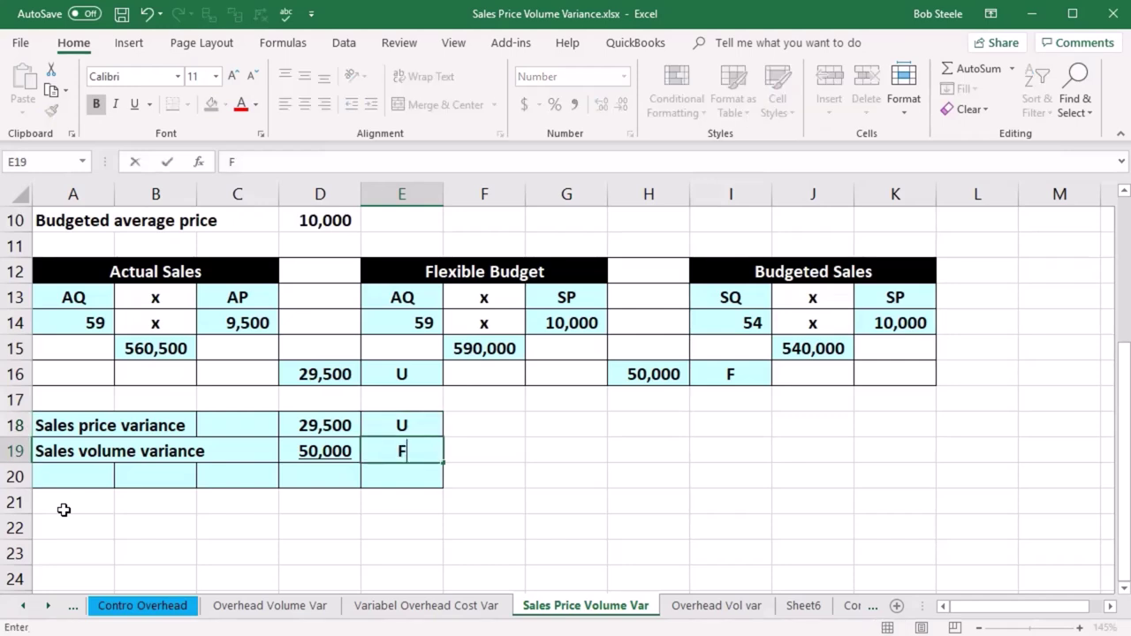
key("Return")
- Calculate the net variance in D20 by subtracting the price variance in D18 from the volume variance in D19
key("Left")
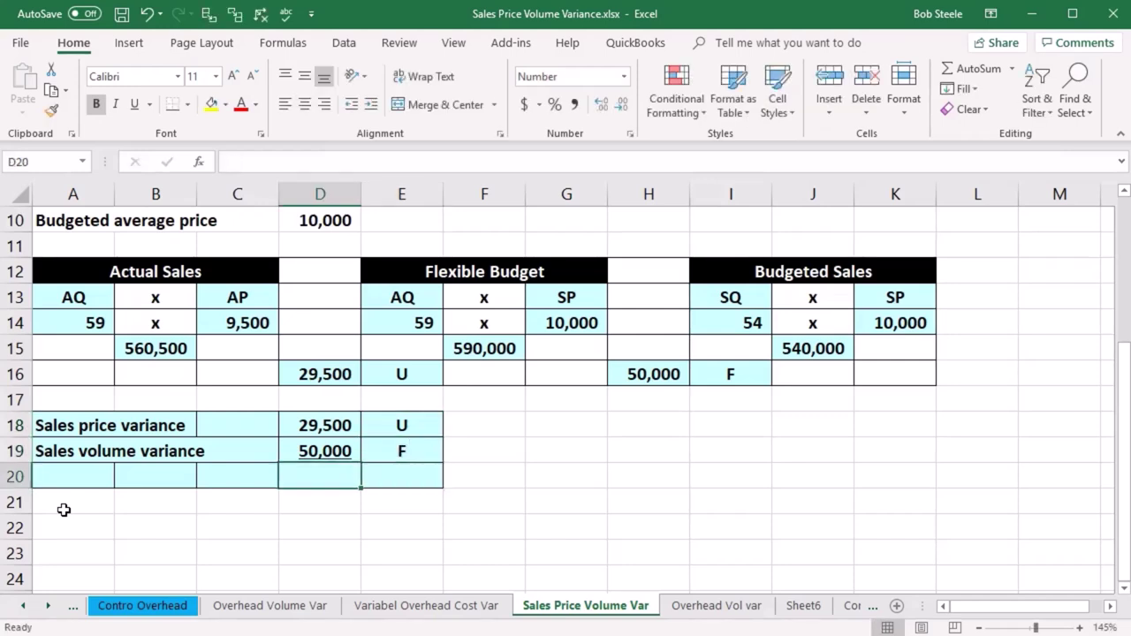
type("=")
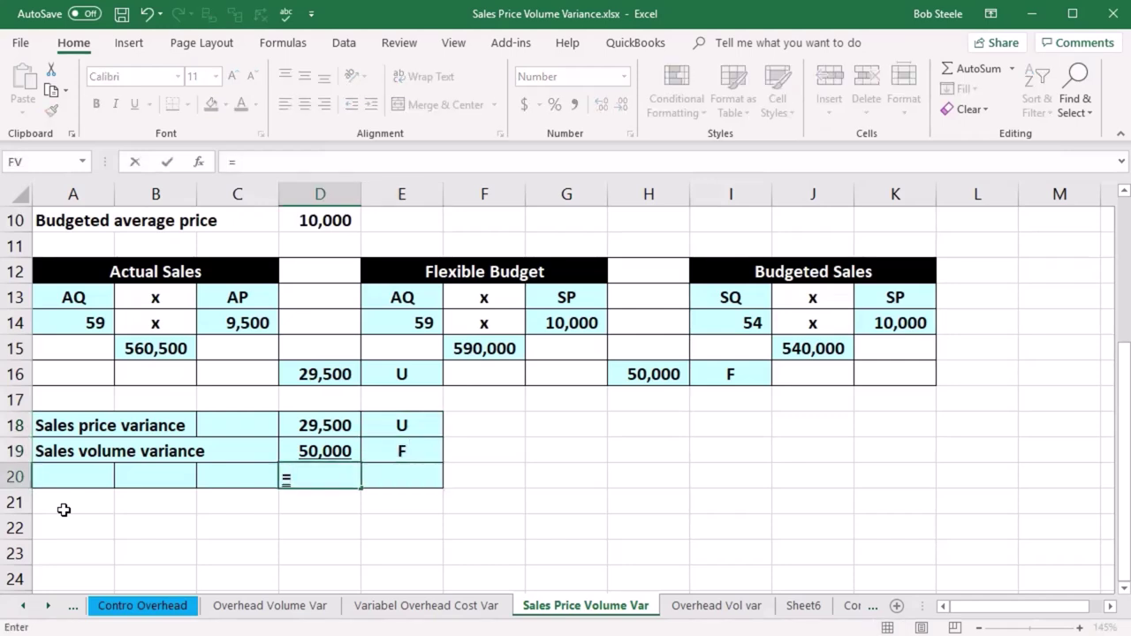
left_click(300, 450)
type("-")
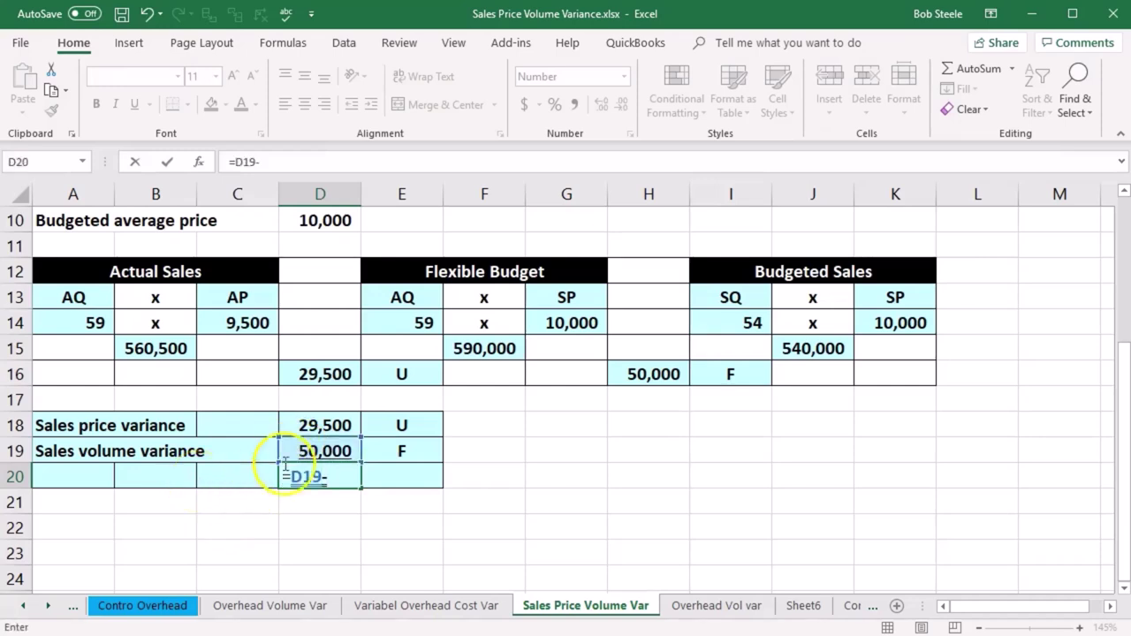
left_click(299, 425)
key("Return")
- Mark the net variance in D20 as favorable by entering F in E20
key("Right")
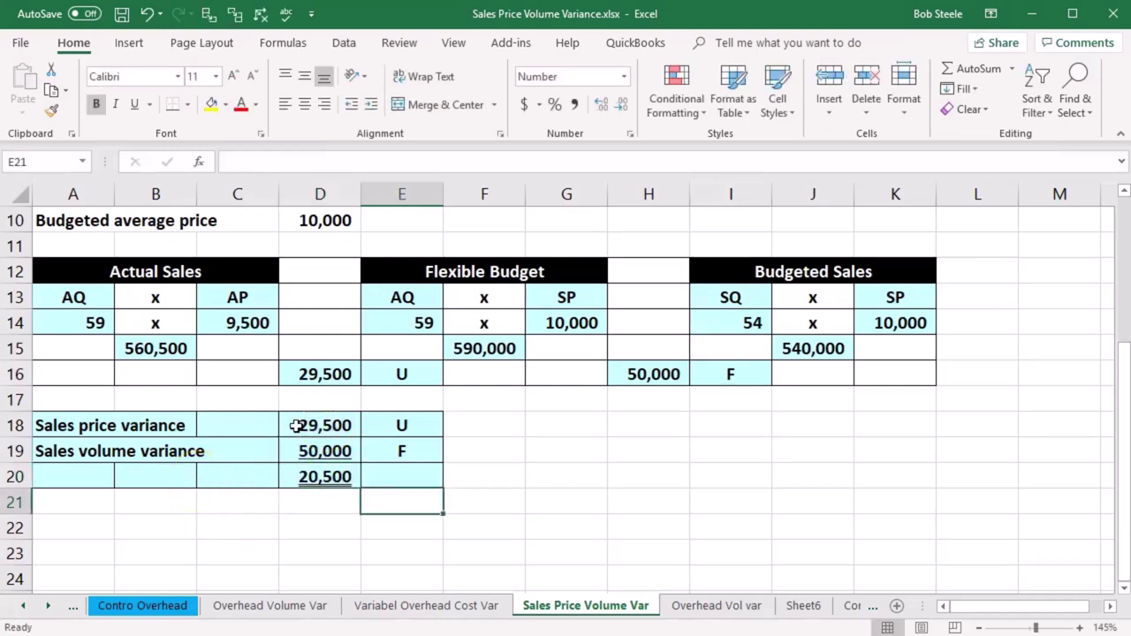
key("Up")
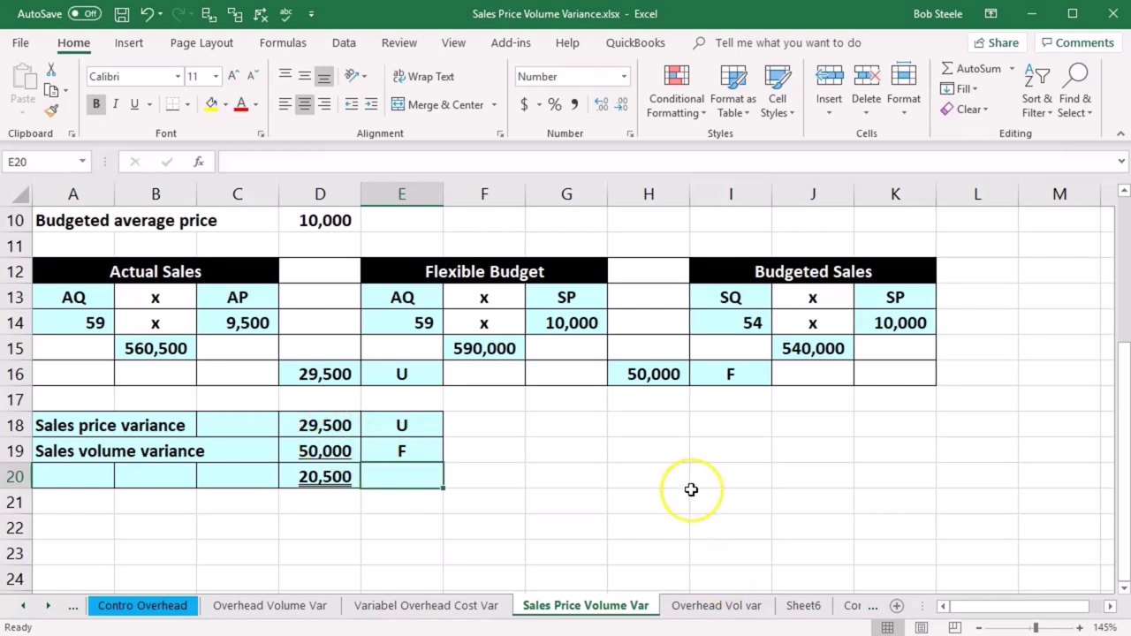
type("F")
key("Return")
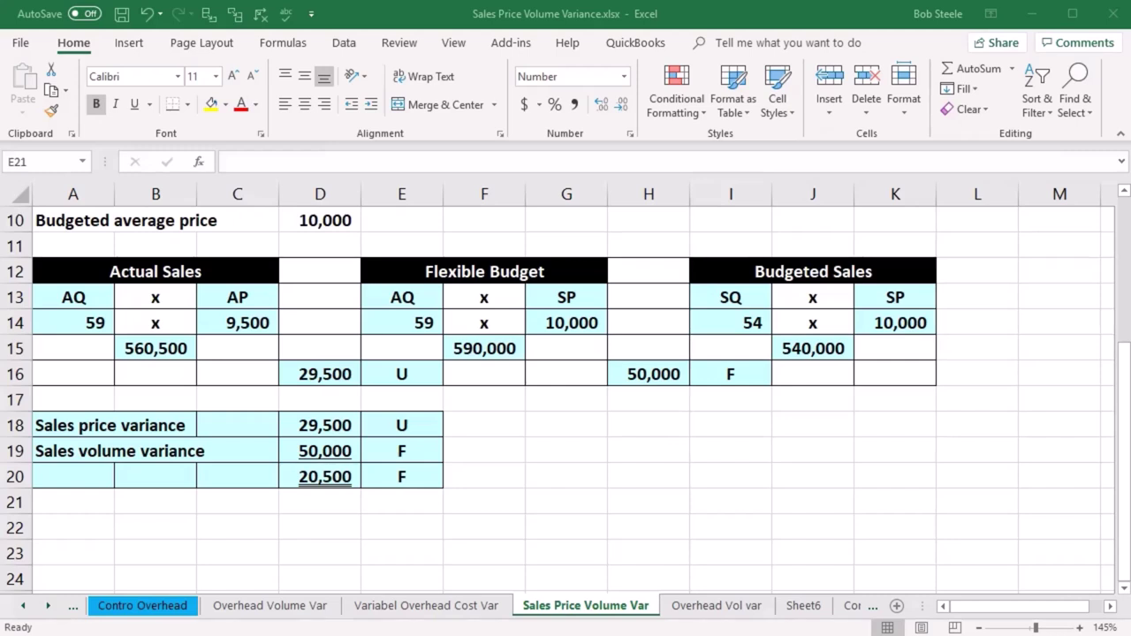
- Label A20 as Total sales variance in the last row of the summary block
key("ctrl+c")
left_click(76, 474)
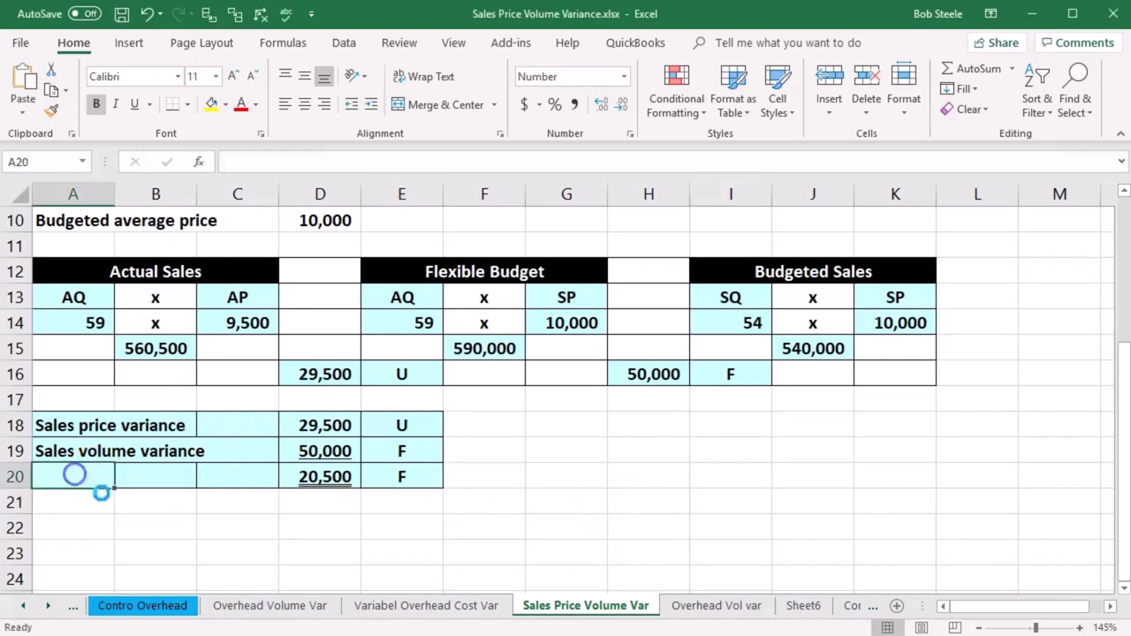
key("ctrl+v")
left_click(142, 545)
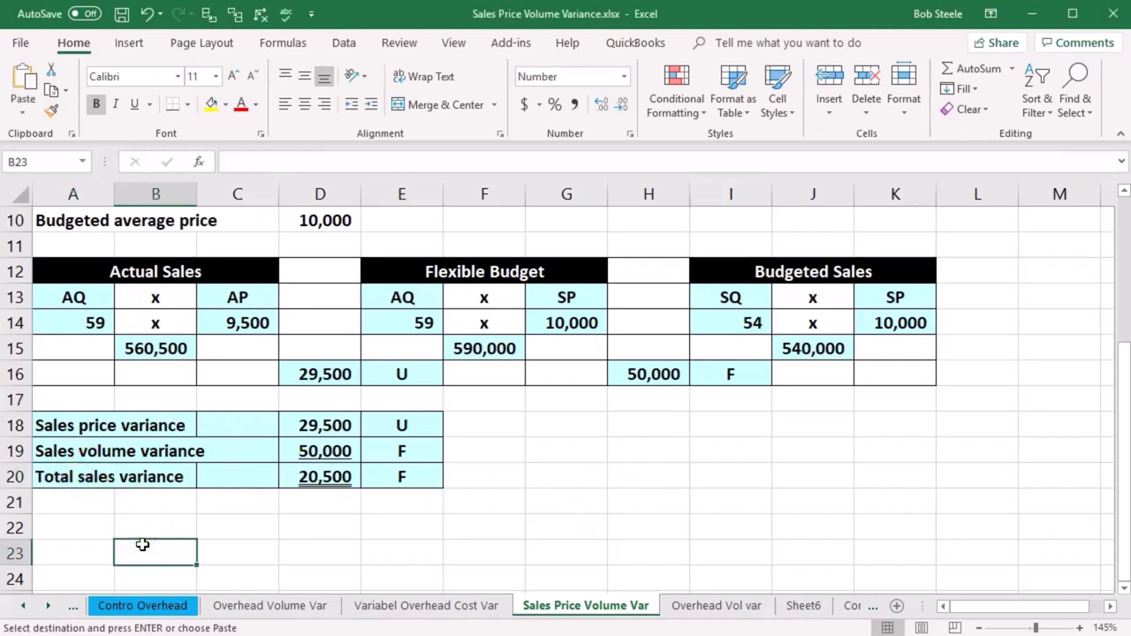
- Check the total sales variance in Calculator by subtracting budgeted sales of 540000 from actual sales of 560500, and close Calculator
left_click(159, 516)
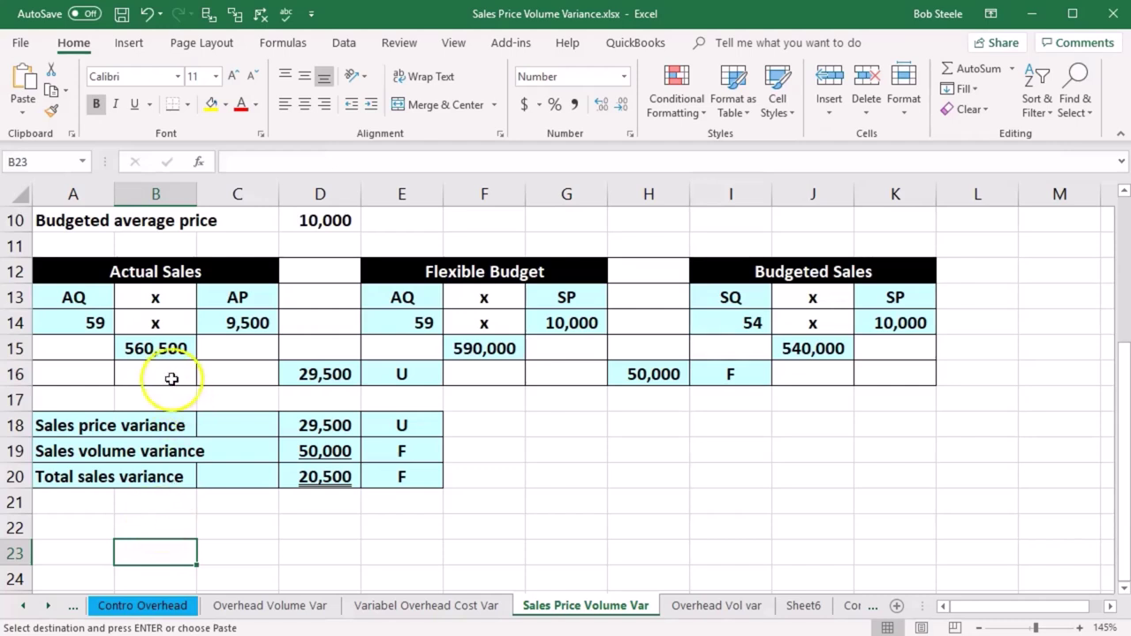
left_click(162, 351)
left_click(823, 349)
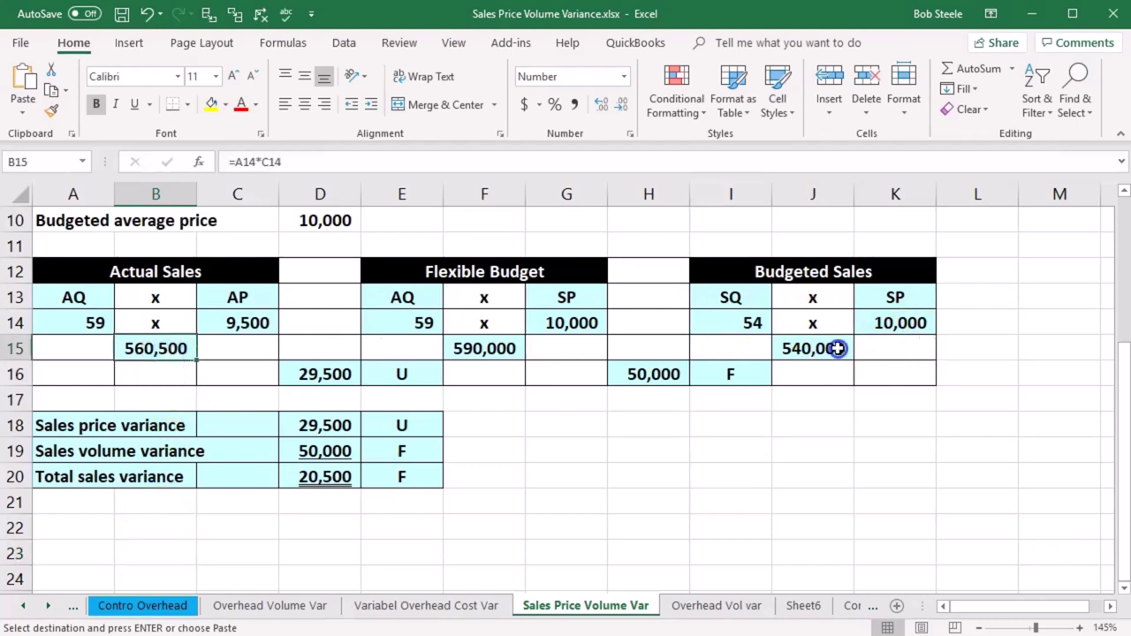
key("XF86Calculator")
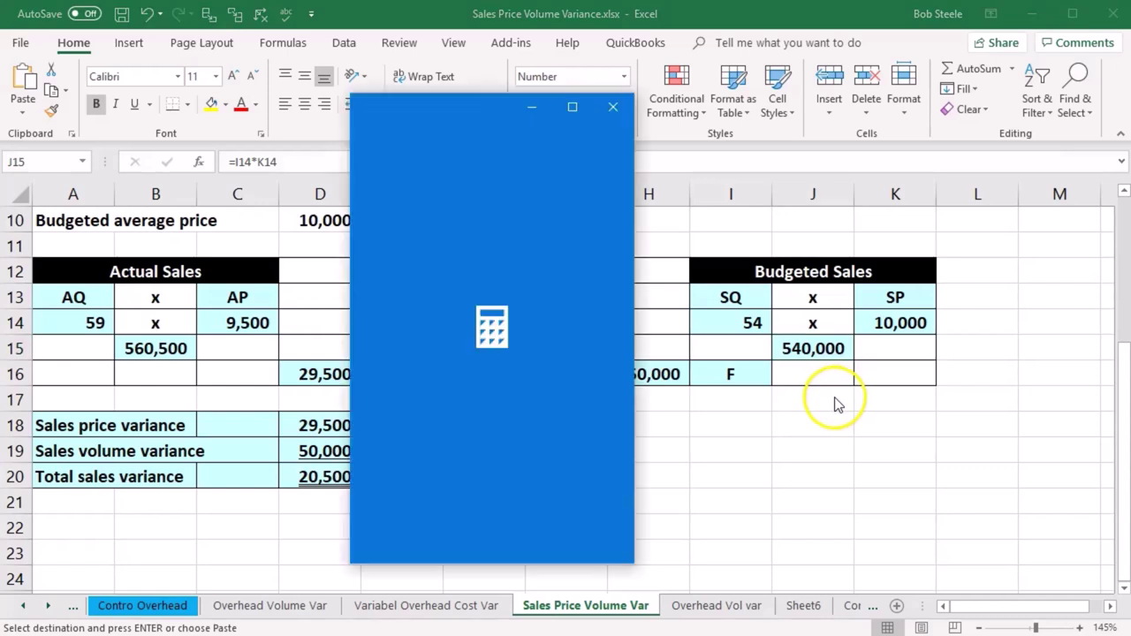
type("560500")
key("minus")
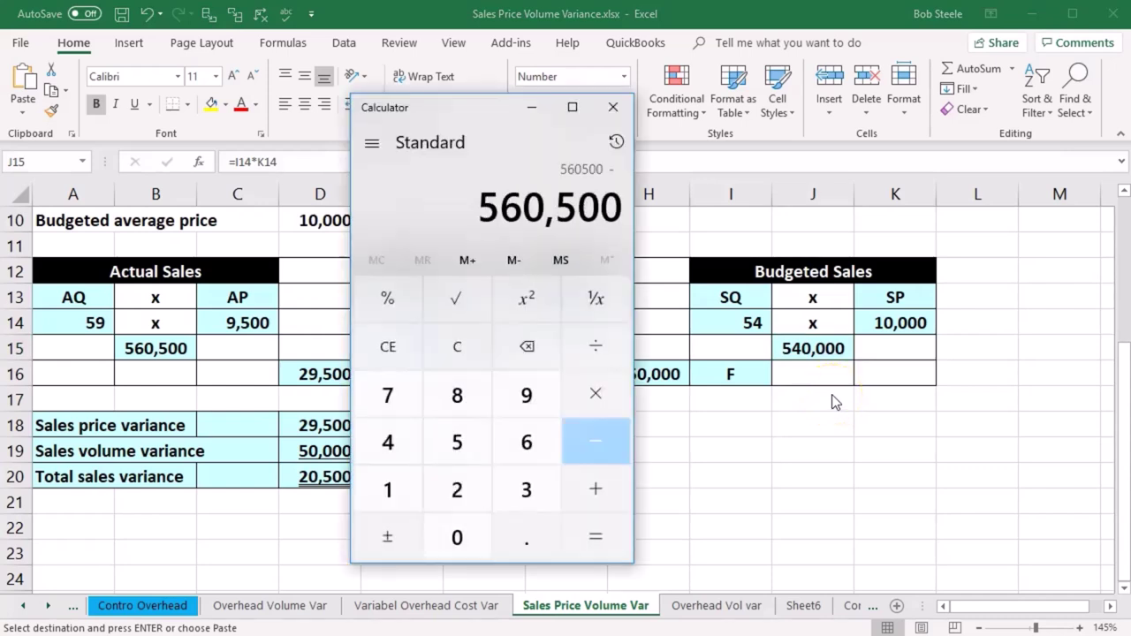
type("540000")
key("Return")
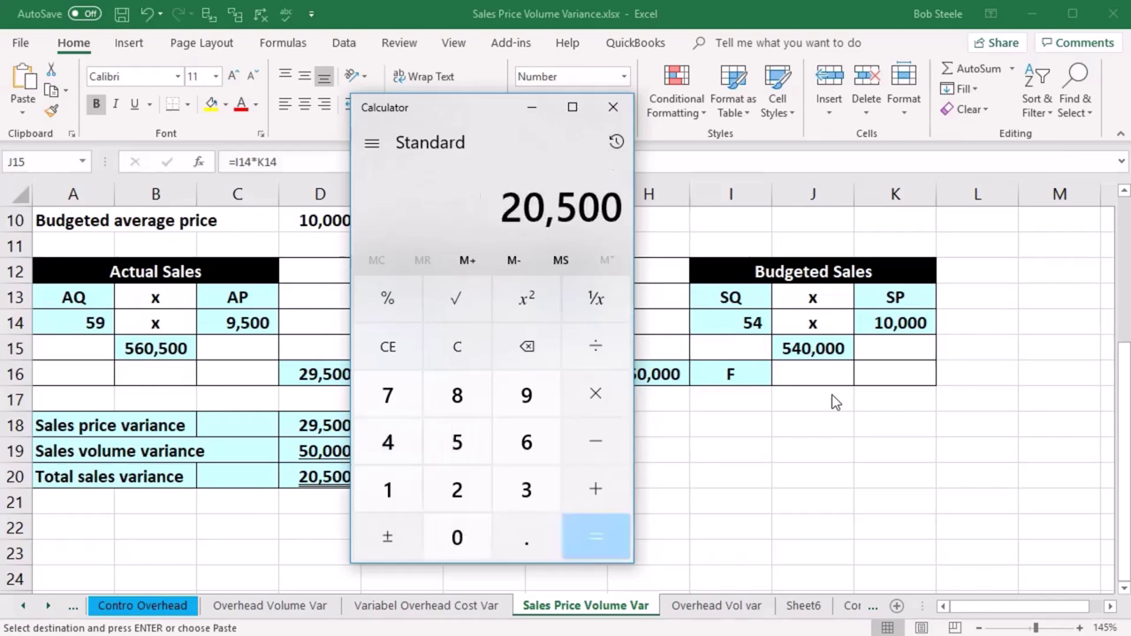
left_click_drag(480, 107, 608, 131)
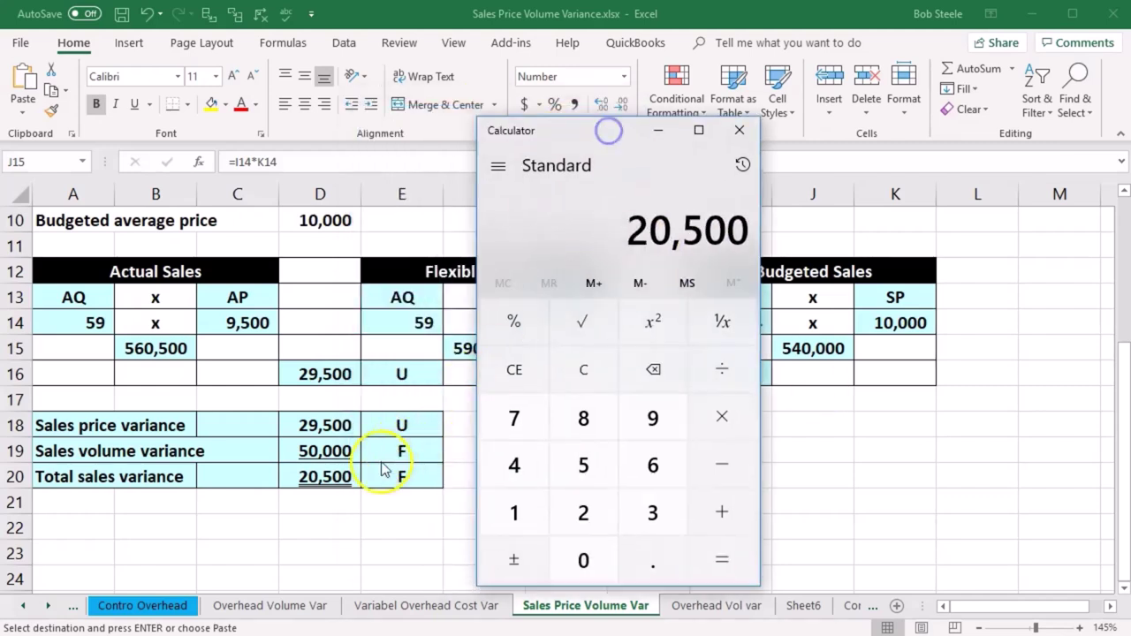
left_click(740, 132)
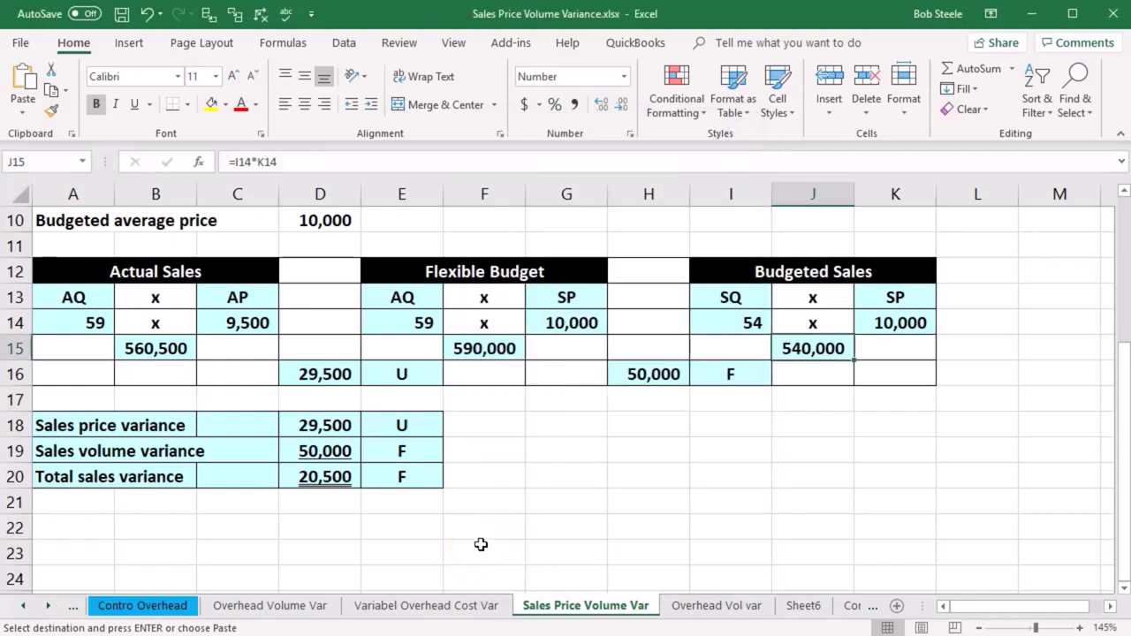
- Review the favorable and unfavorable markings of the price, volume and total variances in E18 to E20
left_click(429, 450)
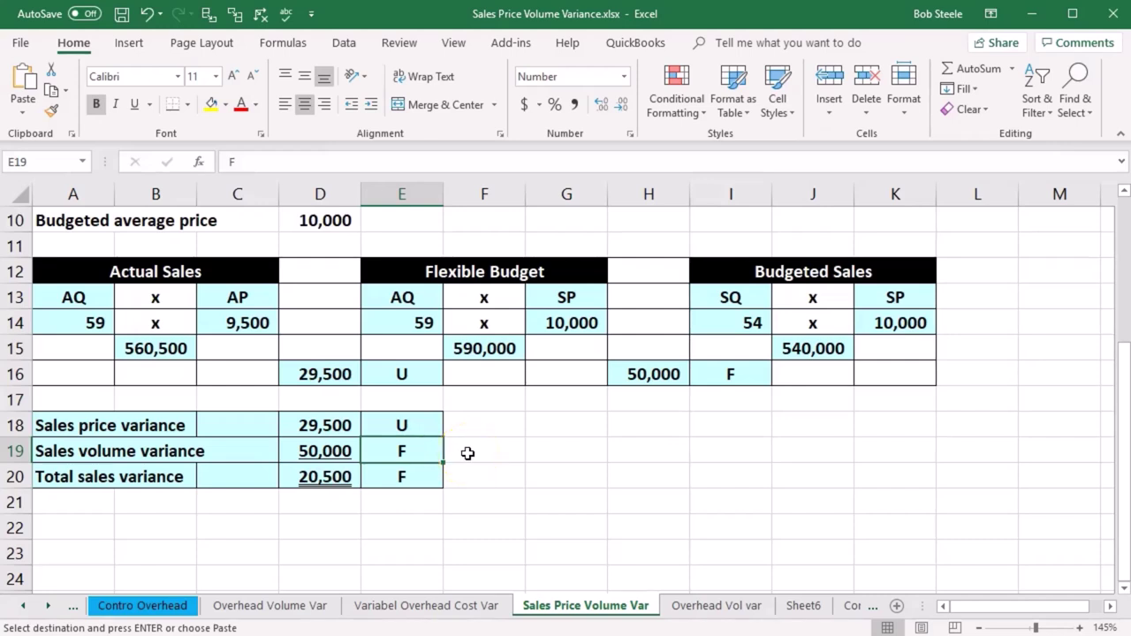
left_click(428, 428)
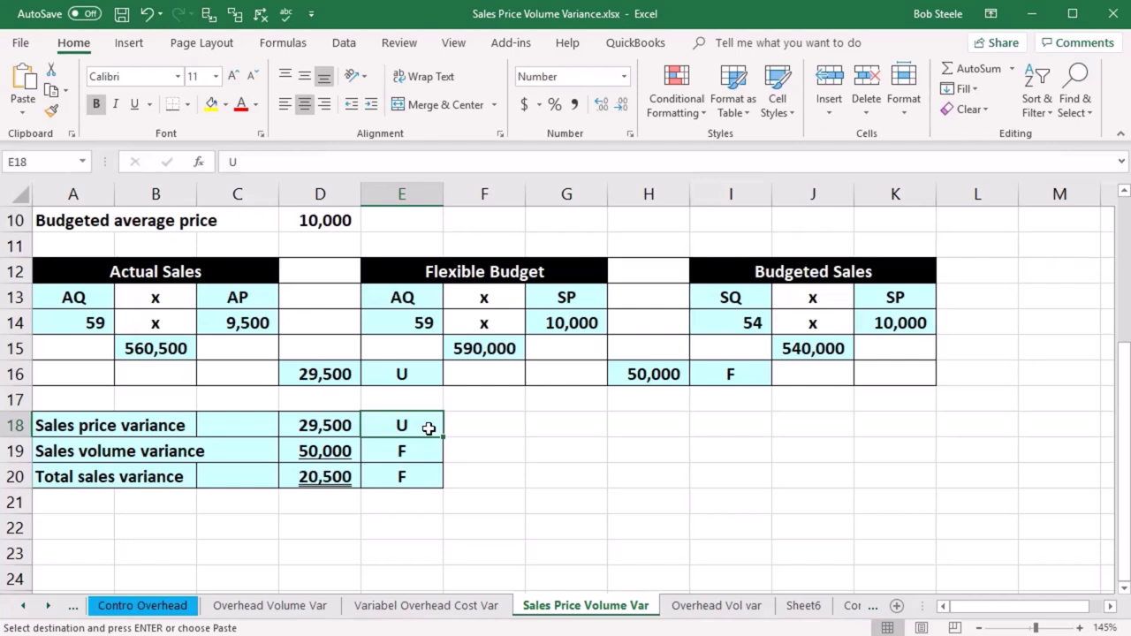
left_click(428, 451)
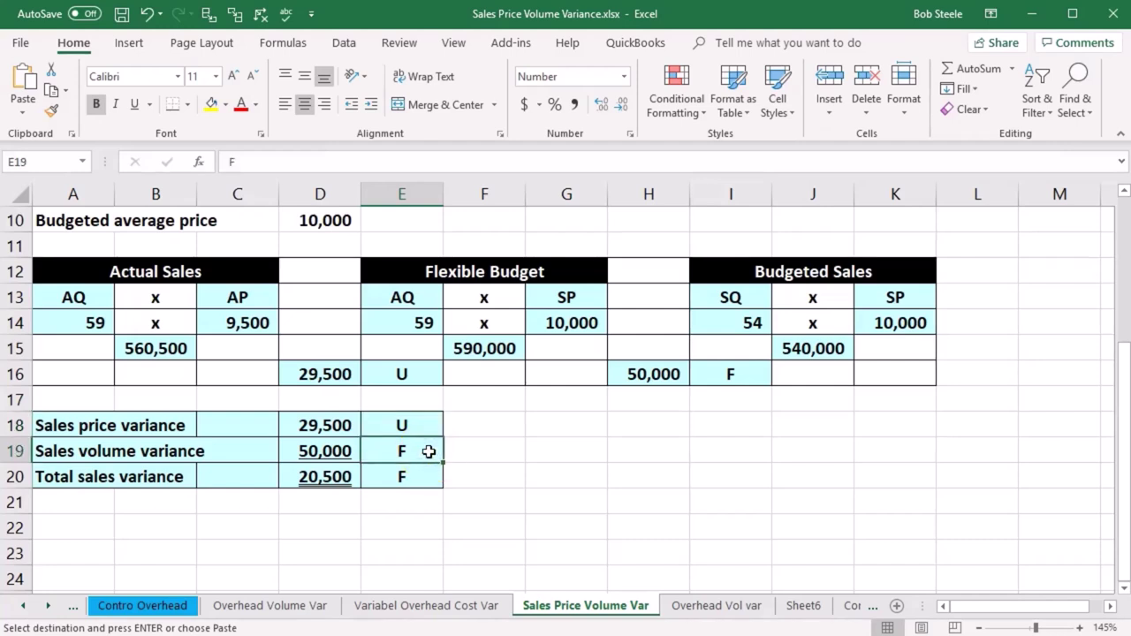
left_click(427, 465)
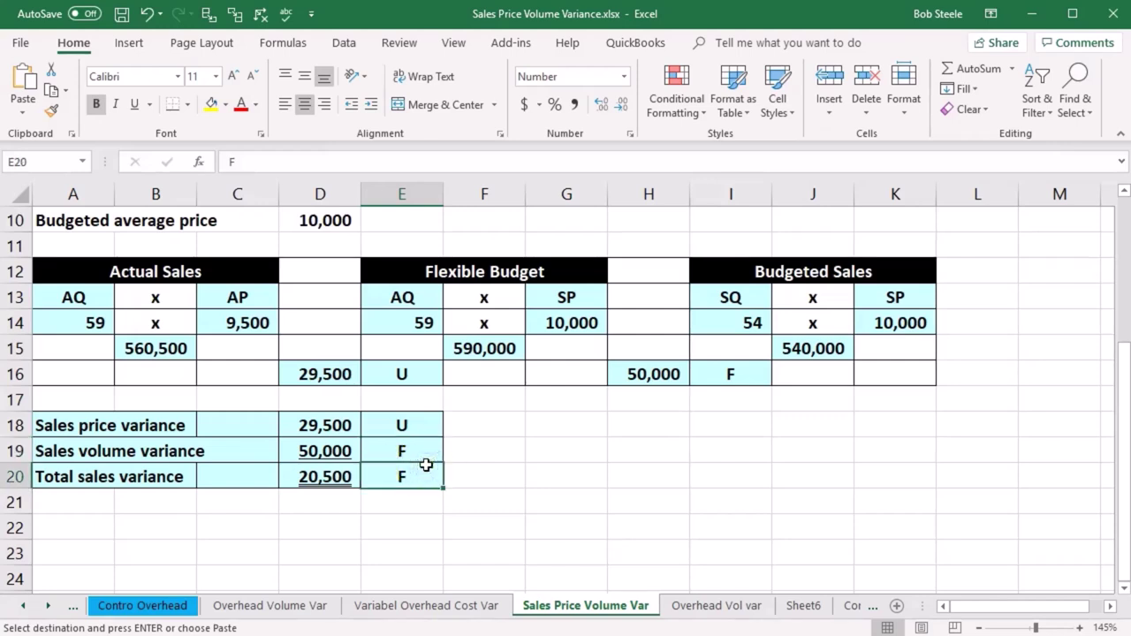